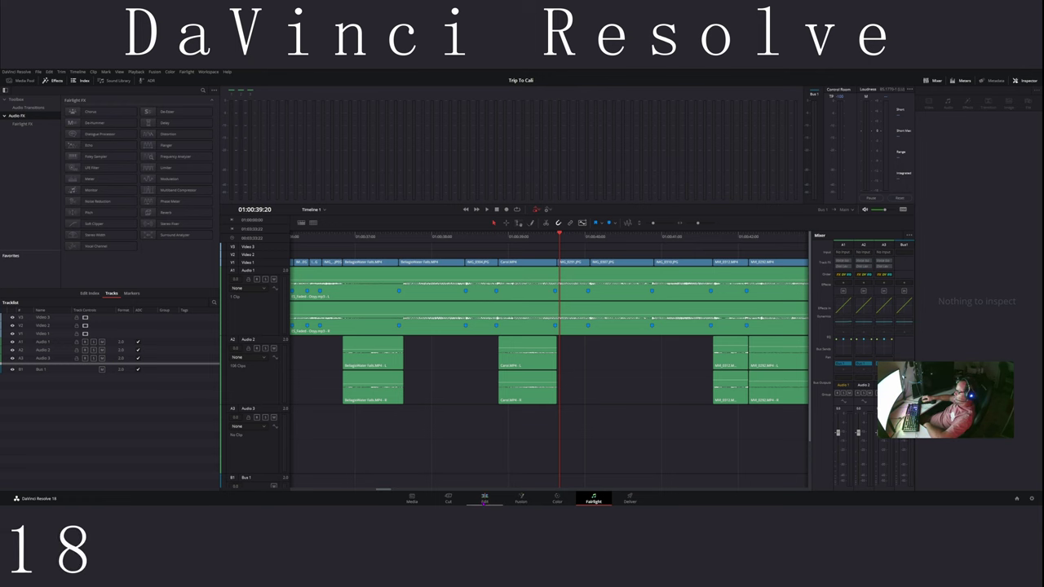
# Step: Switch from the Fairlight page to the Edit page to show the Trip To Cali timeline
pyautogui.click(483, 497)
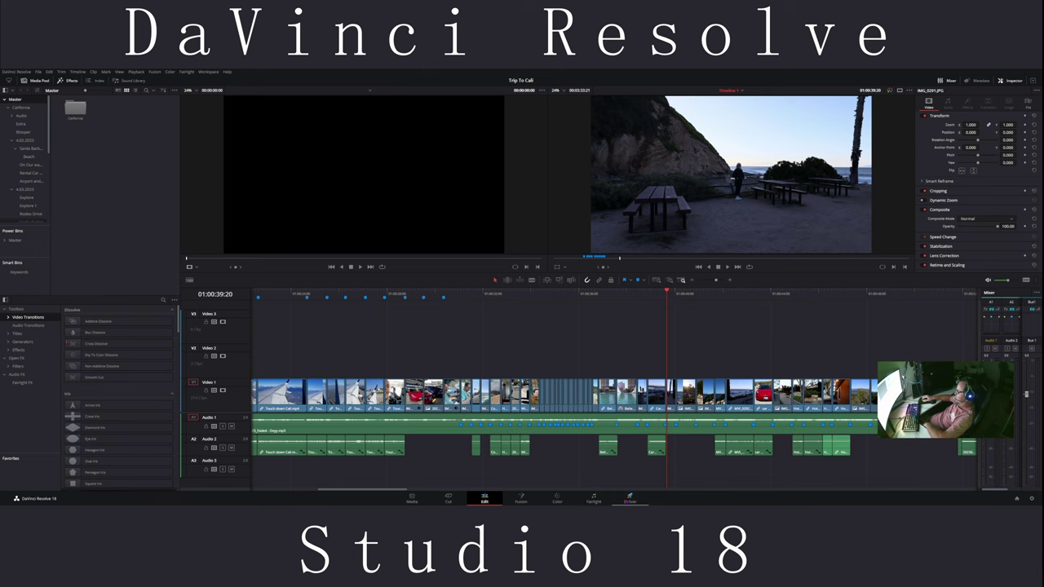
# Step: On the Deliver page, queue Trip To Cali Timeline 1 from its start, replacing the existing output file
pyautogui.click(629, 497)
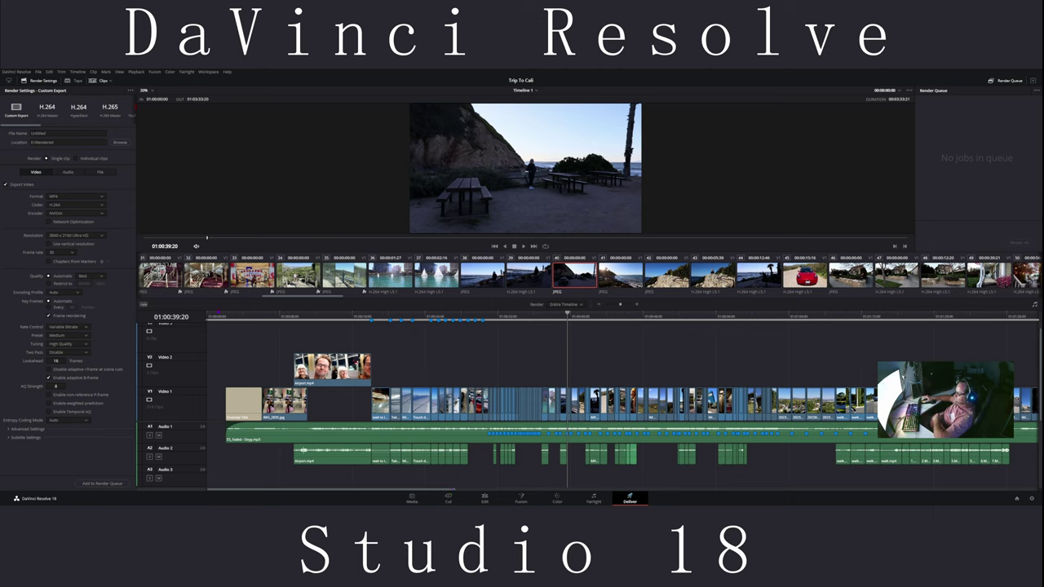
pyautogui.press('Home')
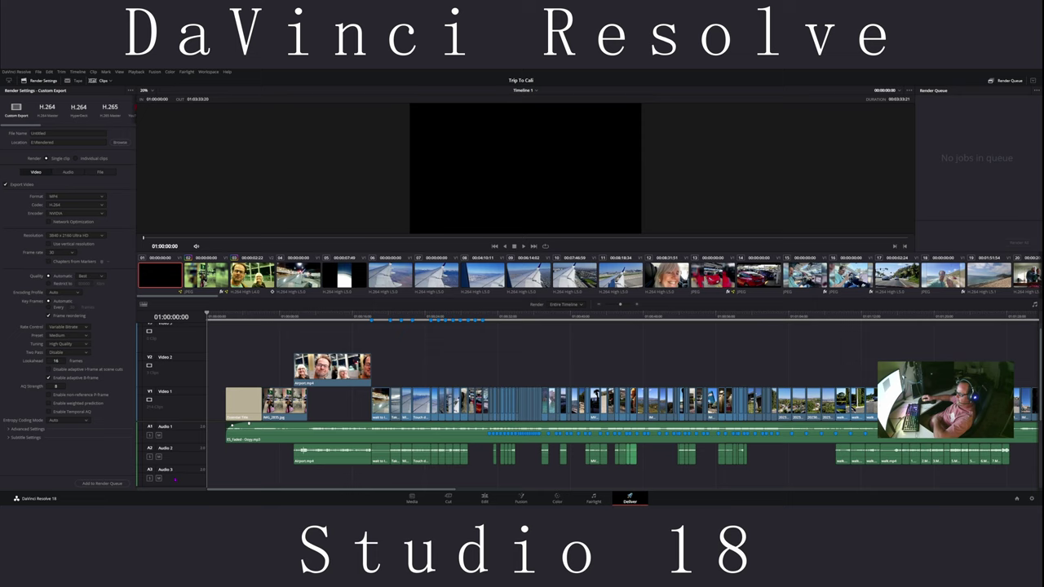
pyautogui.click(102, 483)
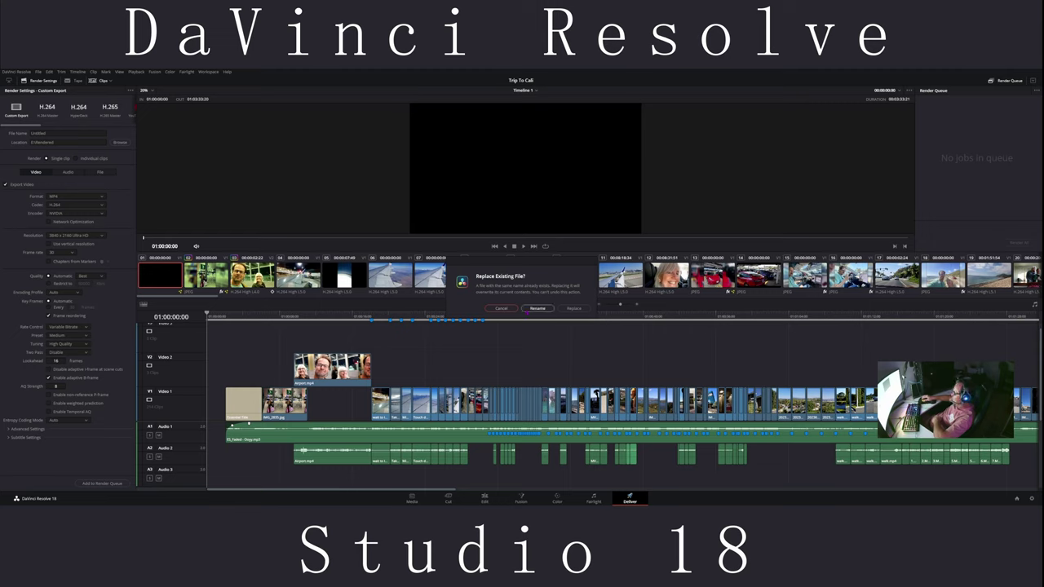
pyautogui.click(574, 308)
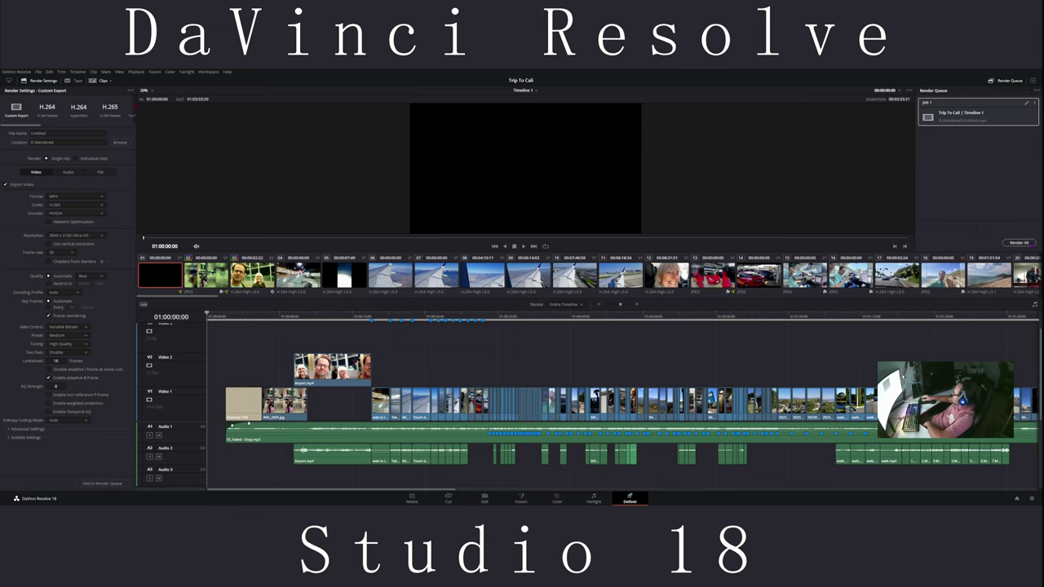
# Step: Render All to render the queued Trip To Cali job
pyautogui.click(1017, 243)
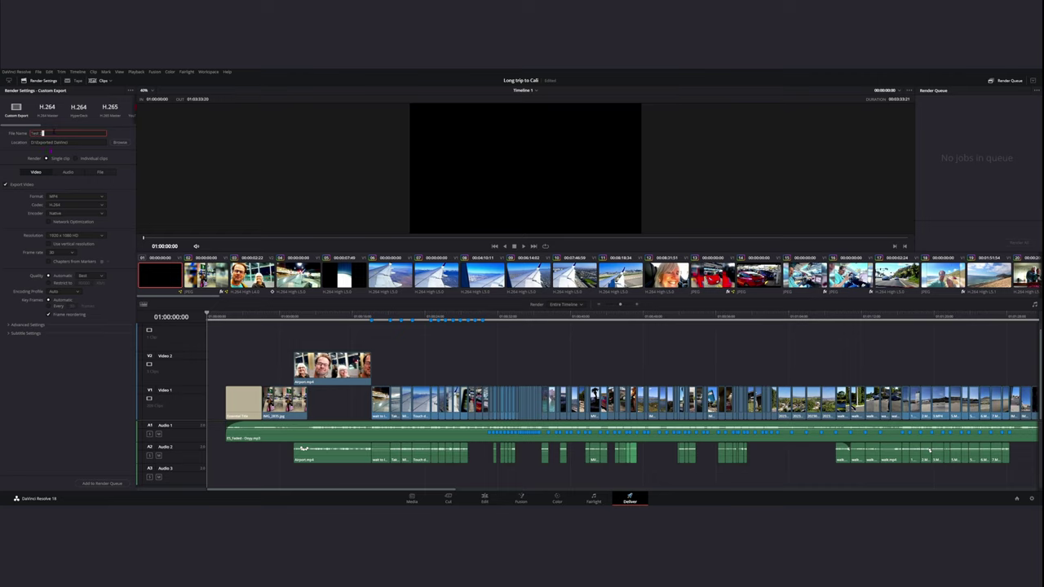
# Step: Name the output Test 2, use H.265 with the NVIDIA encoder, then queue and render it
pyautogui.click(10, 323)
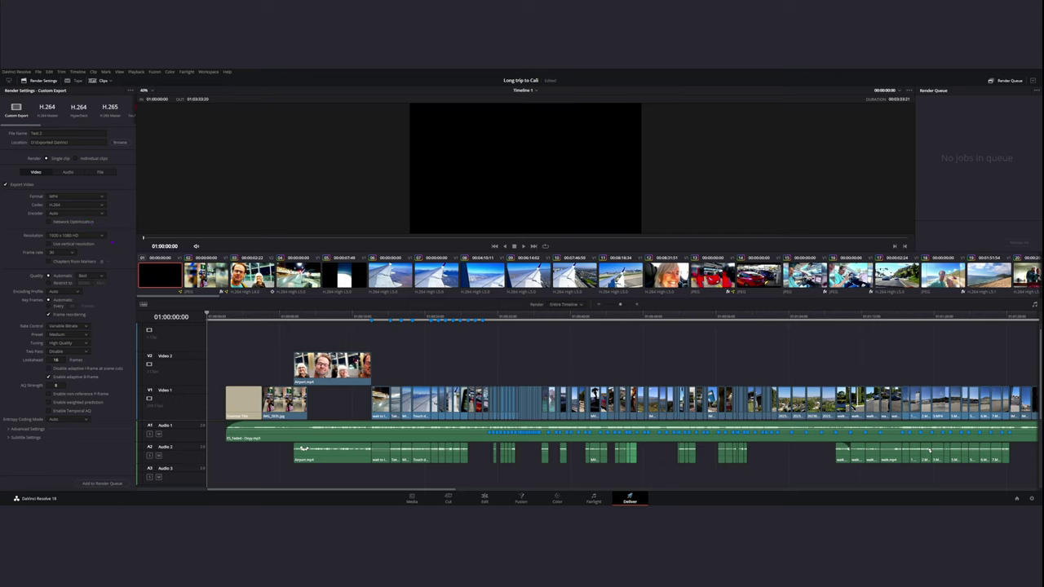
pyautogui.click(102, 205)
pyautogui.click(58, 226)
pyautogui.click(97, 213)
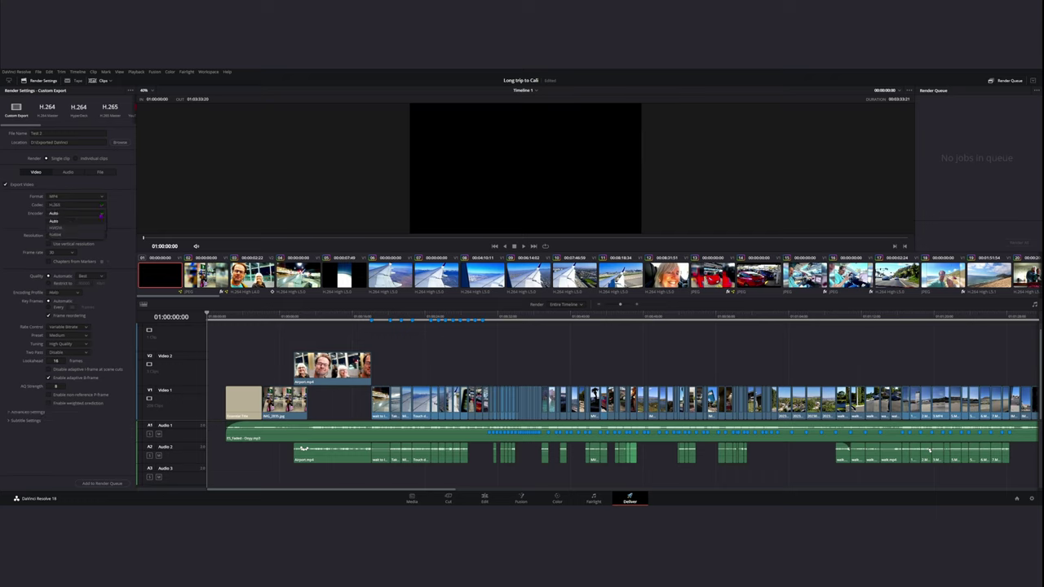
pyautogui.click(65, 227)
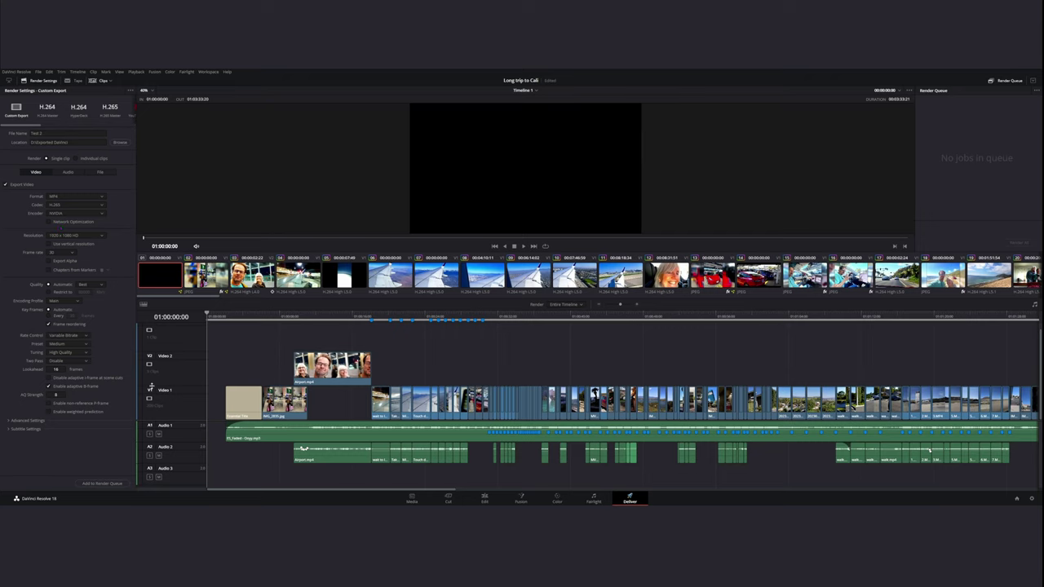
pyautogui.click(102, 483)
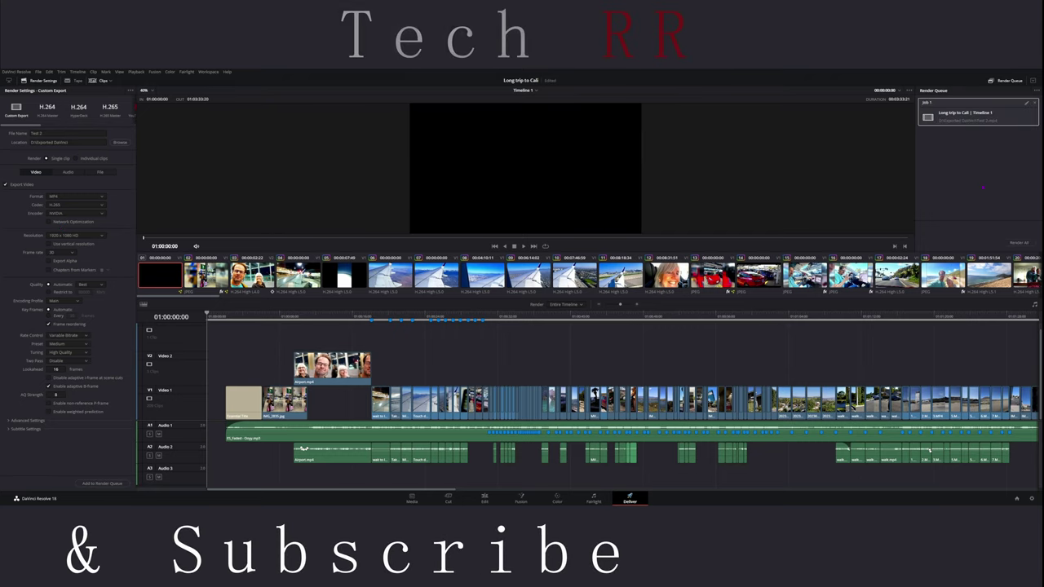
pyautogui.click(1019, 242)
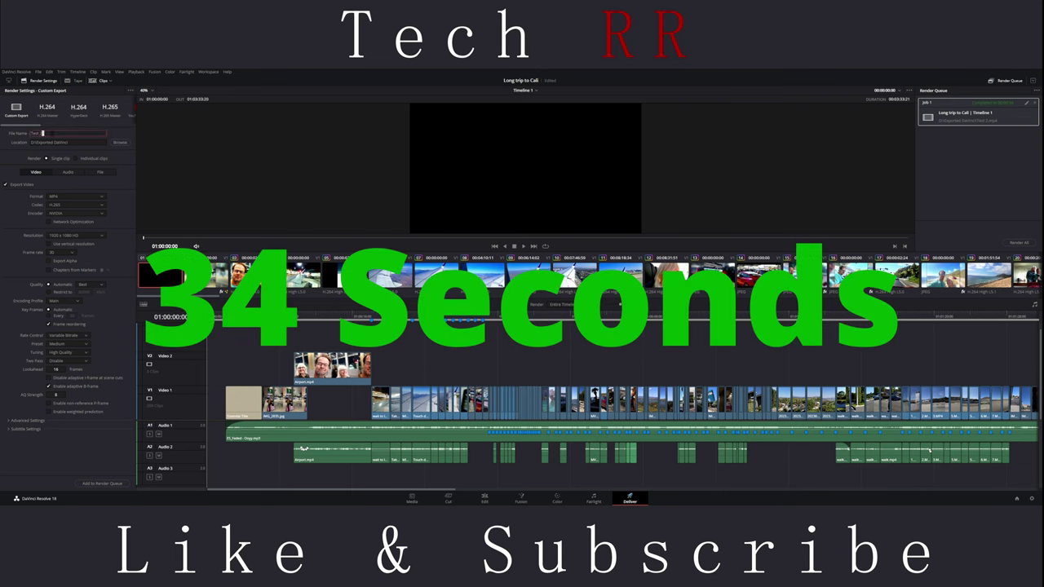
# Step: Rename the output Test 3, use H.264 with NVIDIA encoding, then queue and render it
pyautogui.press('BackSpace')
pyautogui.write('2')
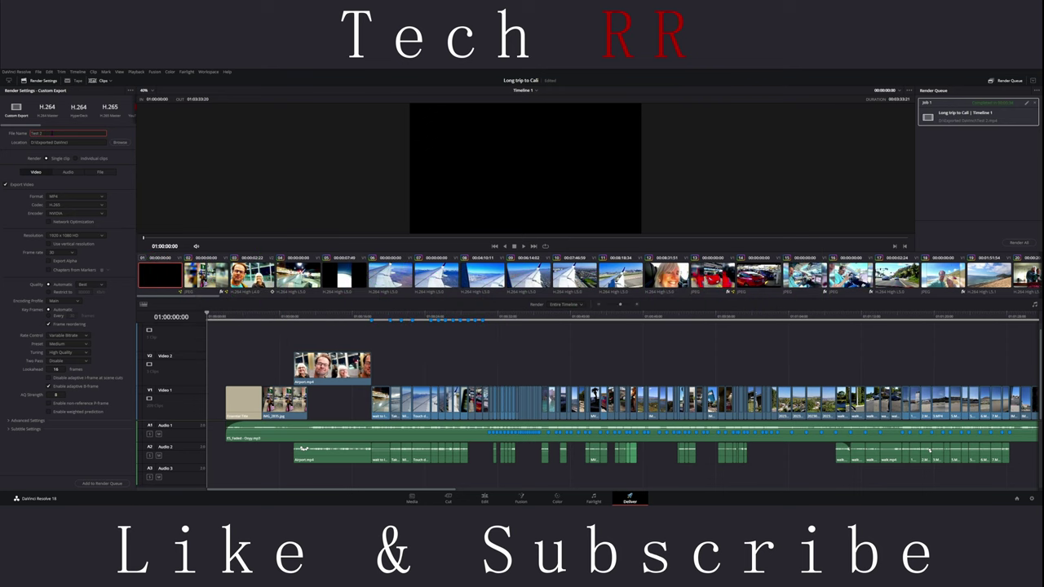
pyautogui.click(77, 205)
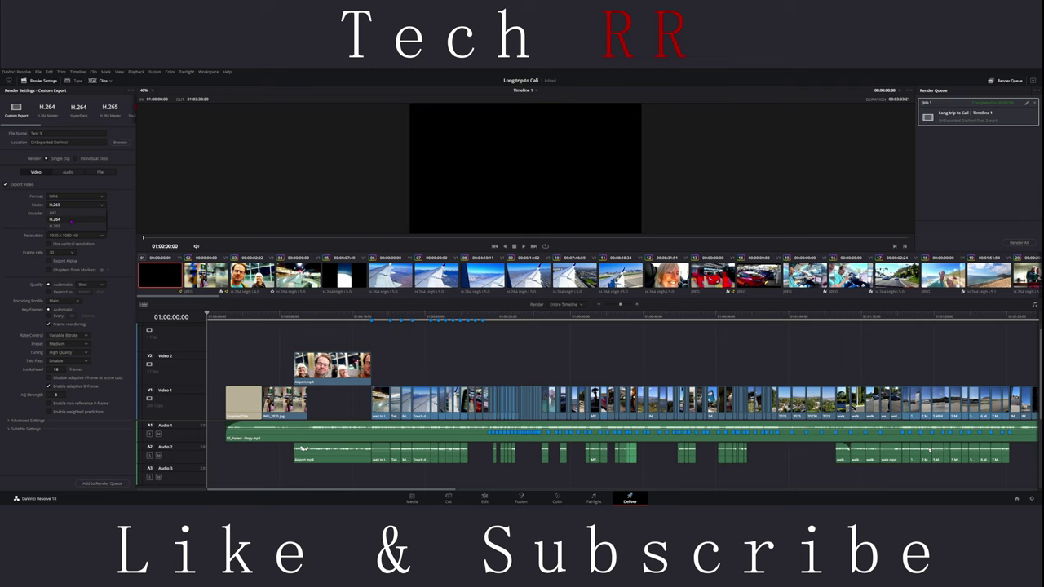
pyautogui.click(57, 219)
pyautogui.click(78, 213)
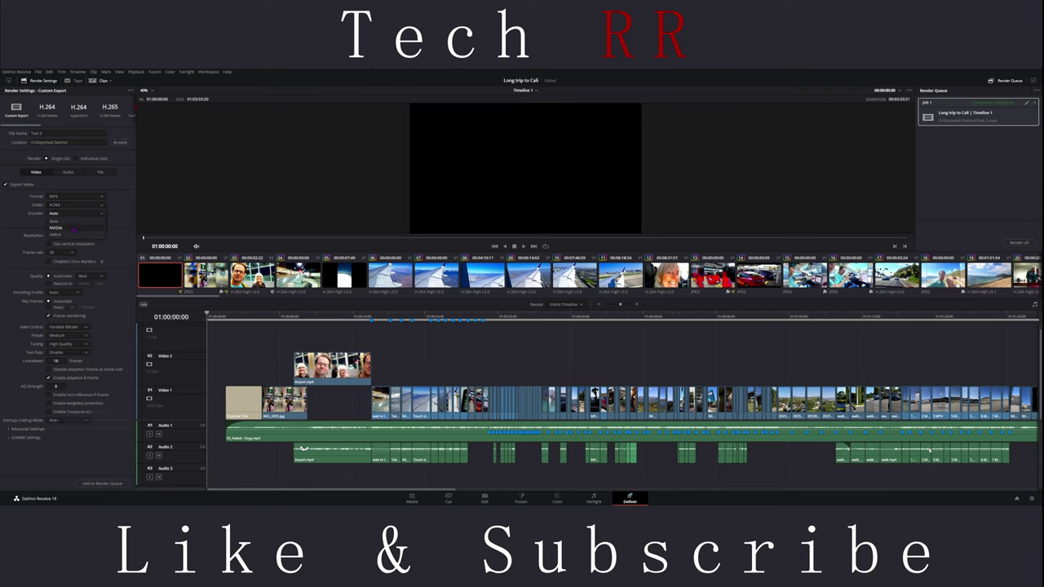
pyautogui.click(57, 227)
pyautogui.click(102, 483)
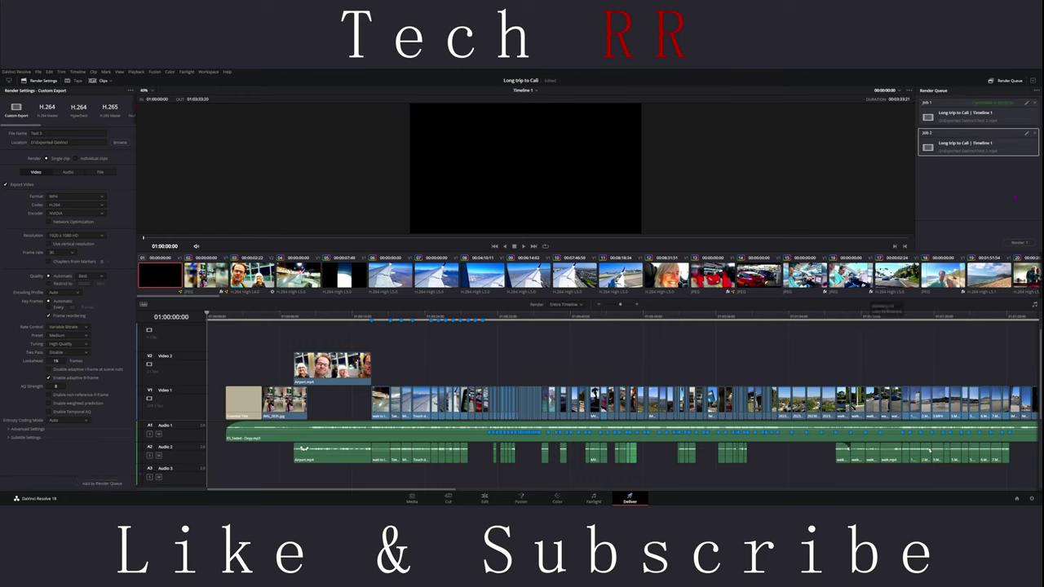
pyautogui.click(1019, 242)
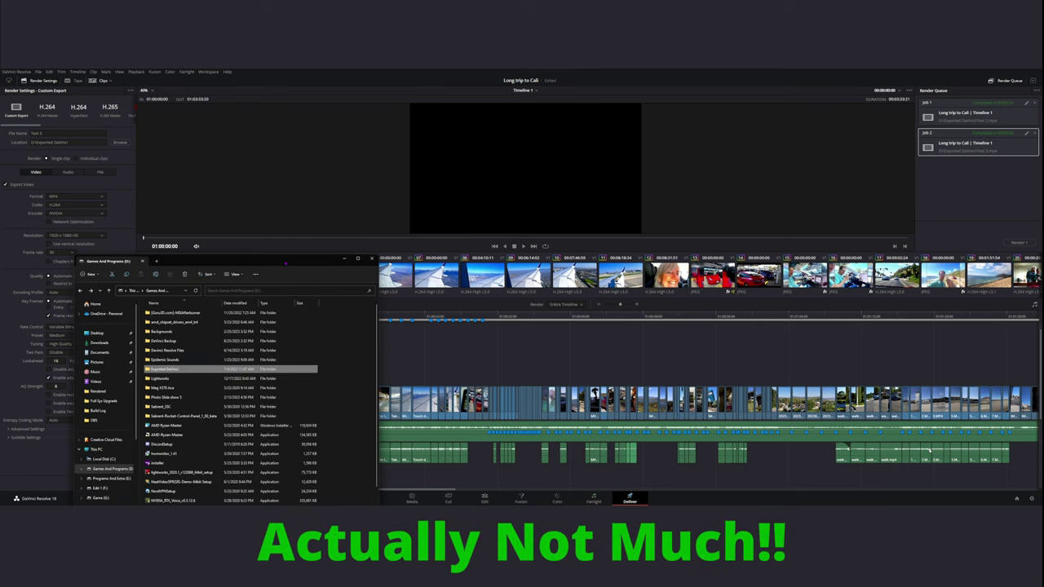
# Step: Check the 262 MB Test 3 export in the Exported DaVinci folder, then close Explorer
pyautogui.moveTo(244, 261); pyautogui.dragTo(398, 163)
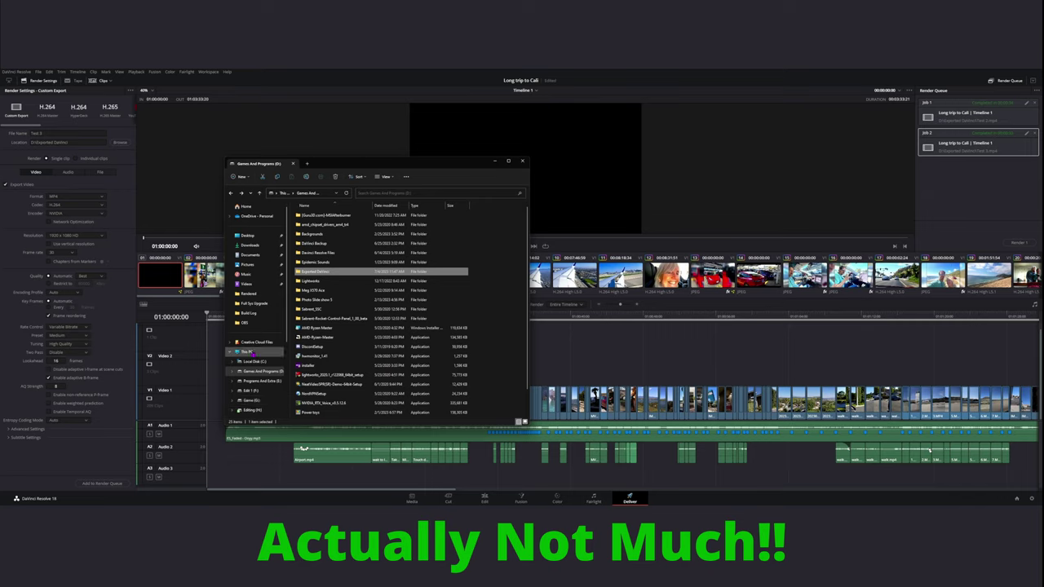
pyautogui.doubleClick(382, 272)
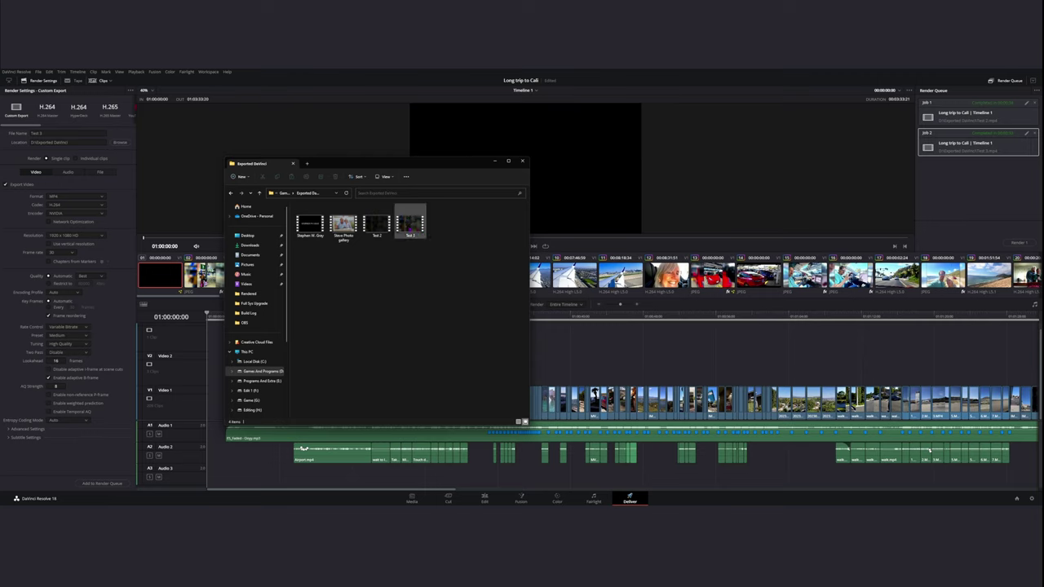
pyautogui.click(377, 225)
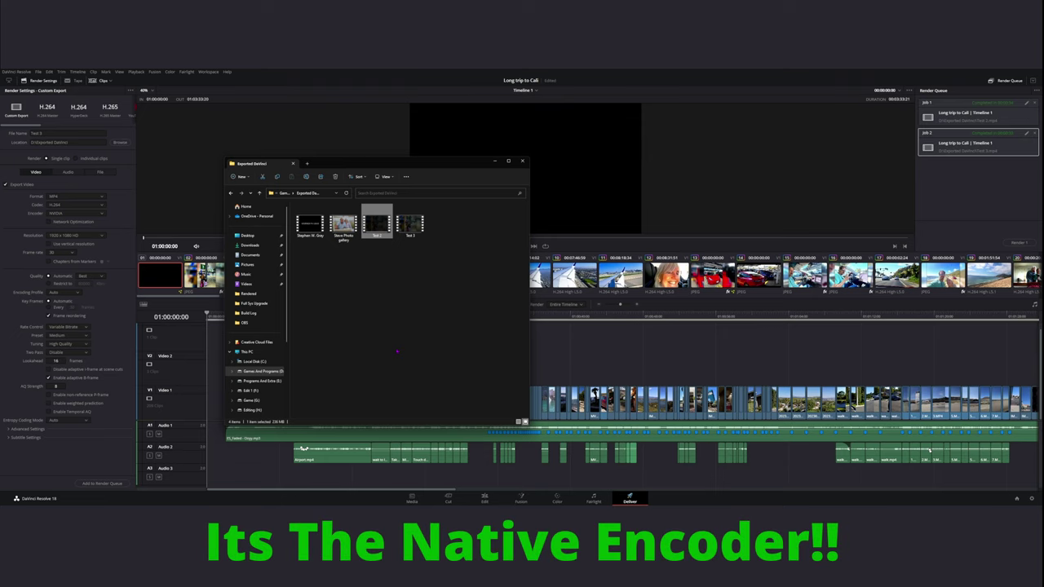
pyautogui.click(409, 223)
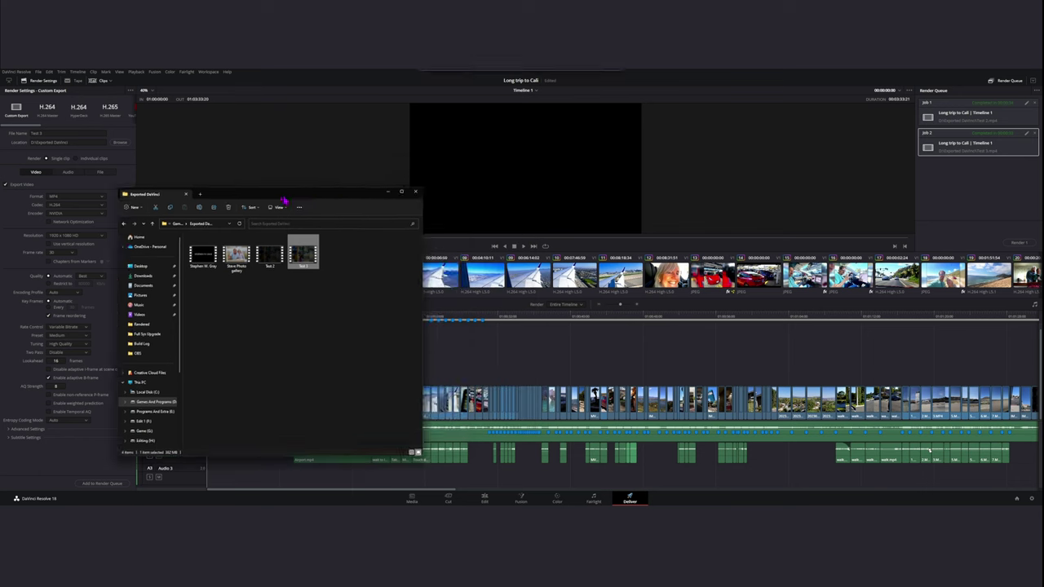
pyautogui.hotkey('alt', 'Tab')
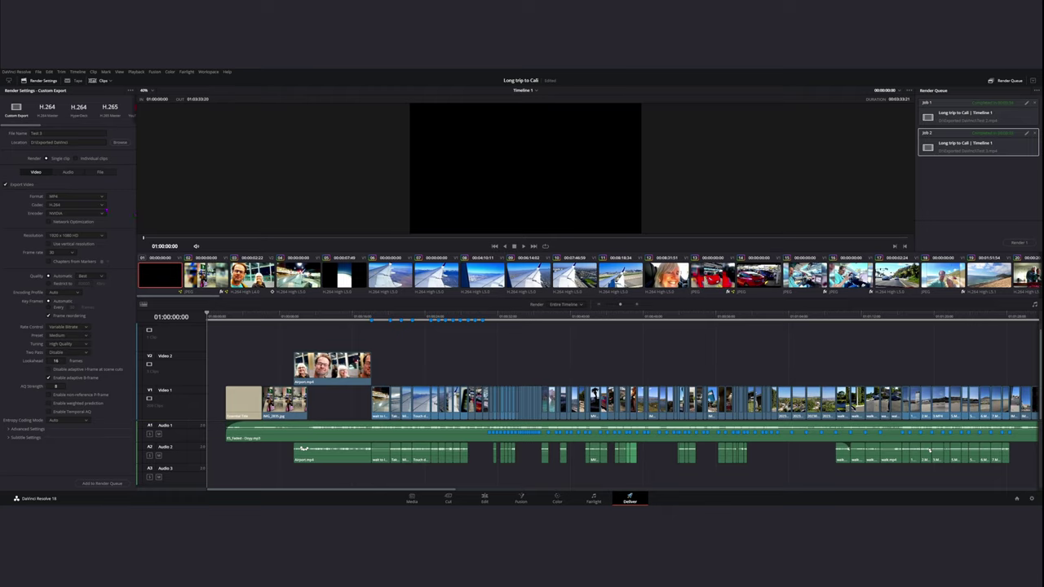
# Step: Try the Native render encoder, switch back to NVIDIA, and return to the Edit page
pyautogui.click(76, 212)
pyautogui.click(57, 228)
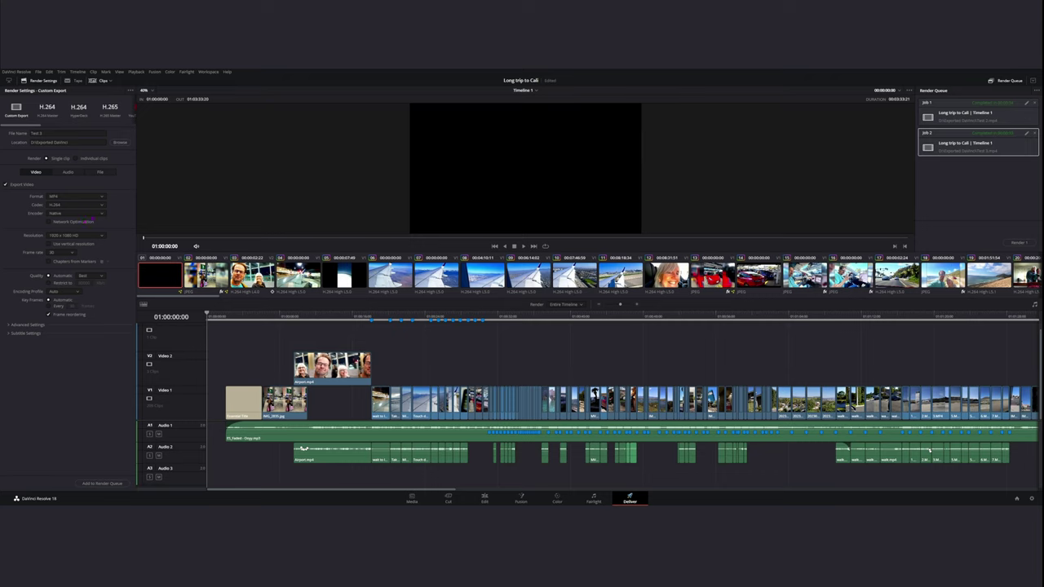
pyautogui.click(77, 213)
pyautogui.click(57, 221)
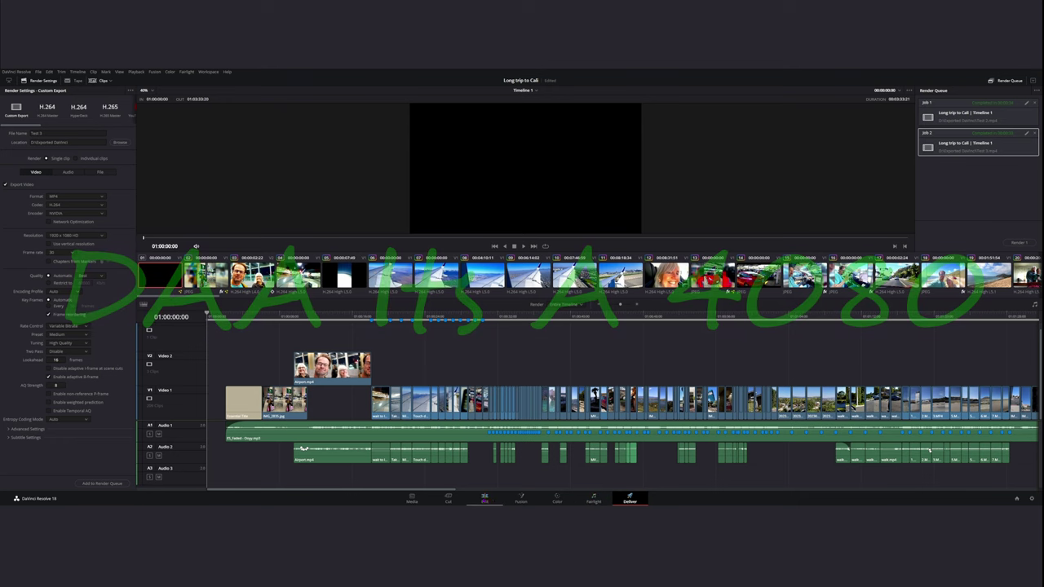
pyautogui.click(485, 497)
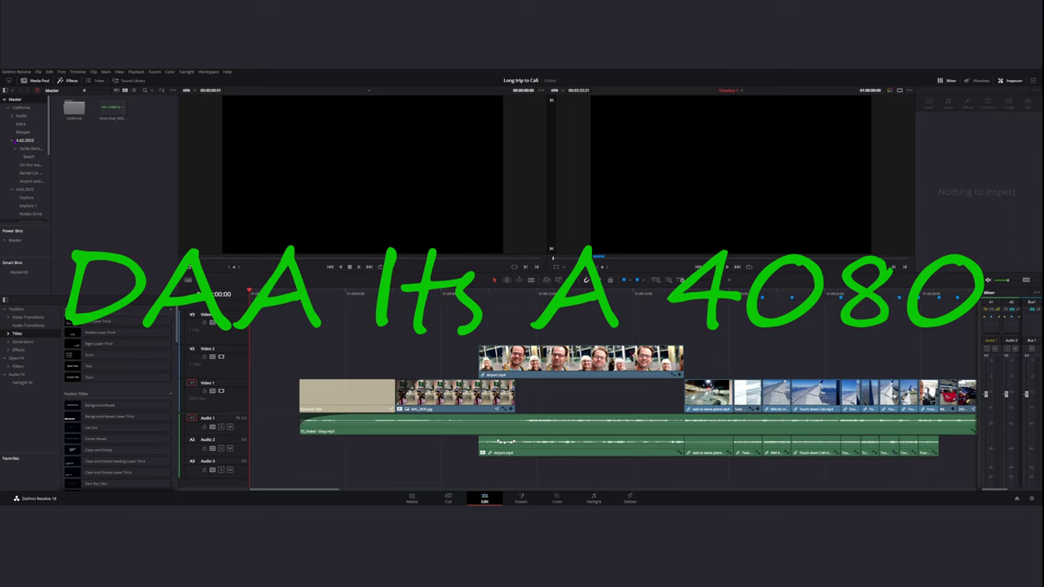
# Step: Browse the Blooper and Extra bins and open Timeline 2
pyautogui.click(24, 131)
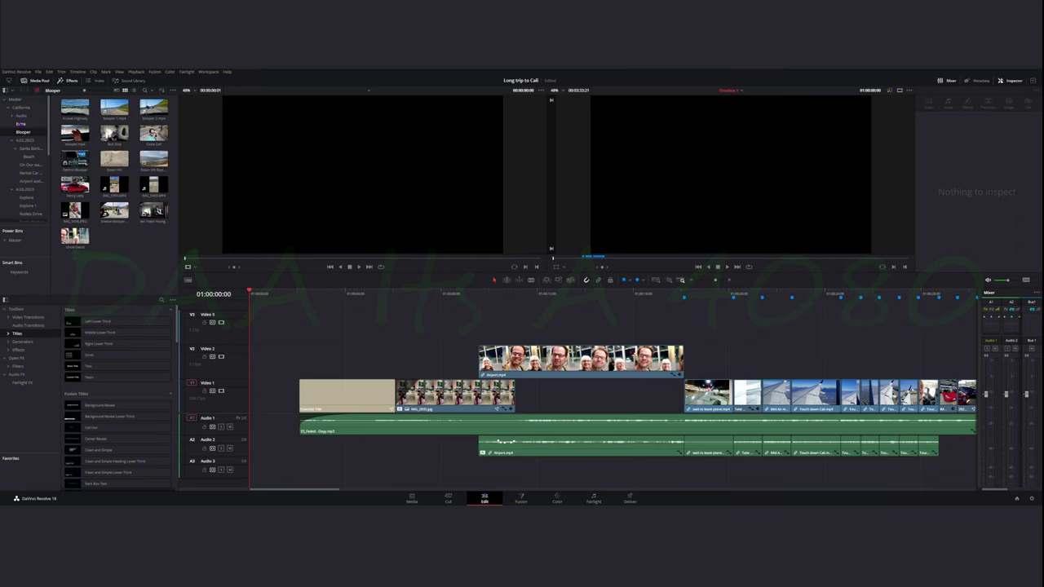
pyautogui.click(21, 123)
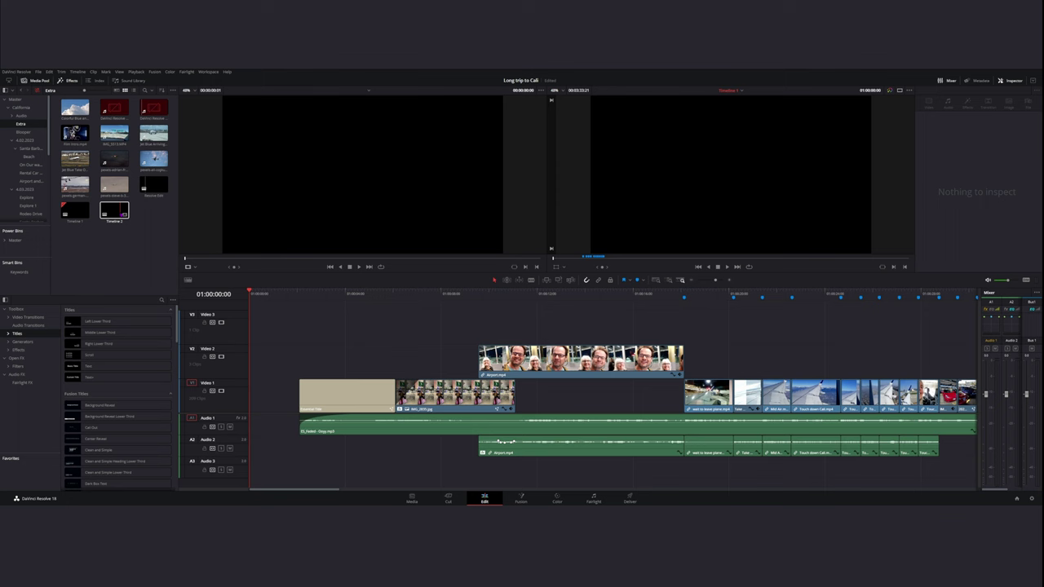
pyautogui.doubleClick(114, 210)
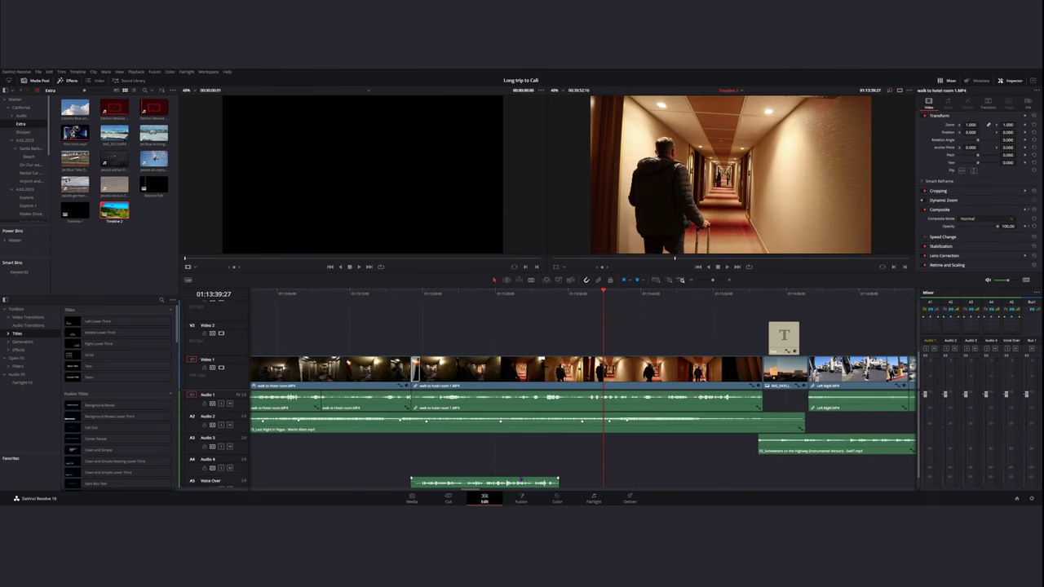
pyautogui.scroll(-5, 583, 383)
pyautogui.scroll(-5, 583, 383)
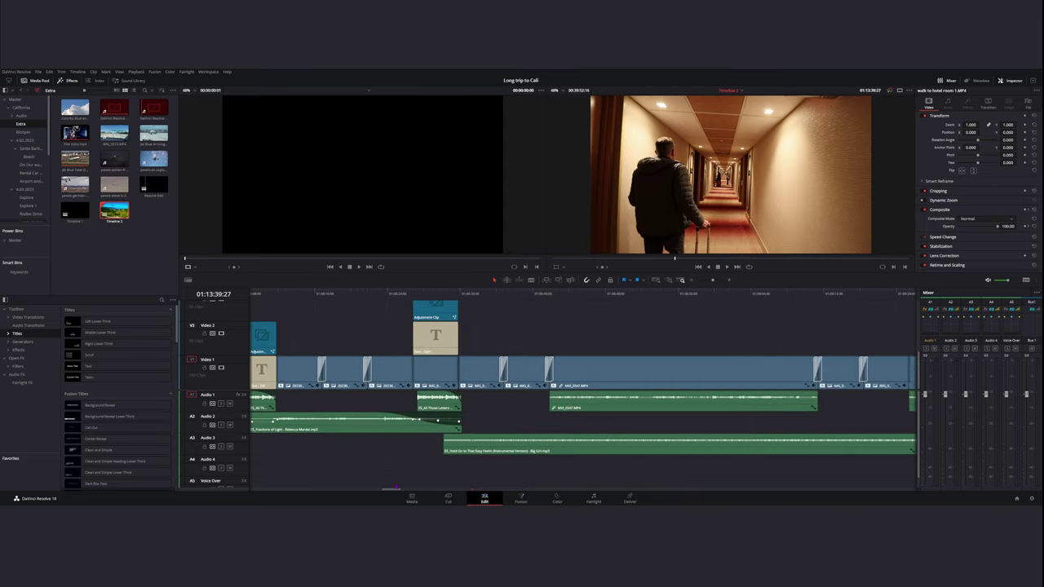
pyautogui.scroll(-5, 583, 383)
pyautogui.scroll(5, 583, 384)
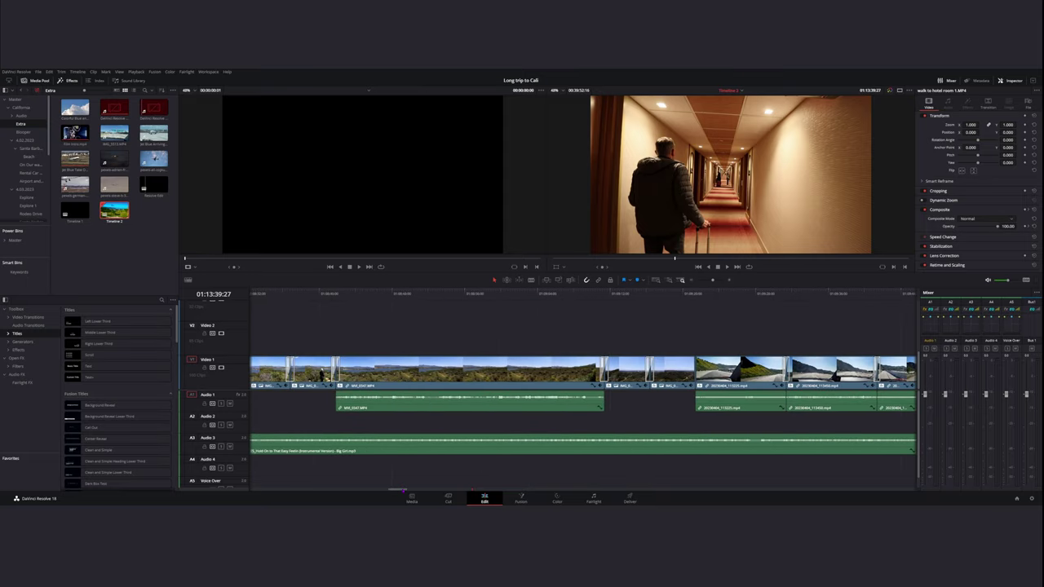
pyautogui.scroll(5, 583, 383)
pyautogui.scroll(5, 583, 383)
pyautogui.scroll(5, 583, 383)
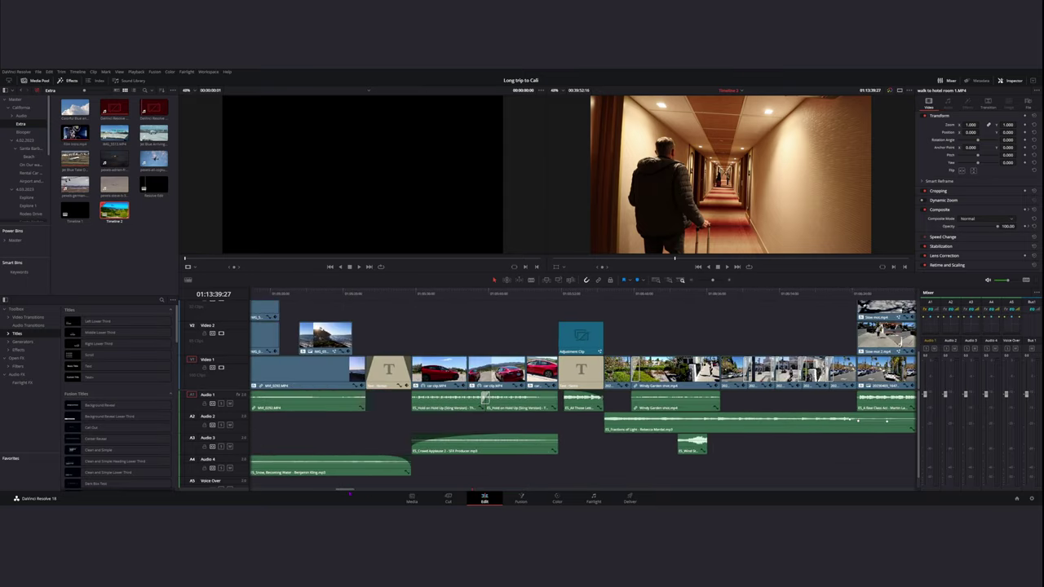
pyautogui.scroll(5, 582, 383)
pyautogui.scroll(5, 583, 383)
pyautogui.scroll(5, 582, 383)
pyautogui.scroll(5, 583, 383)
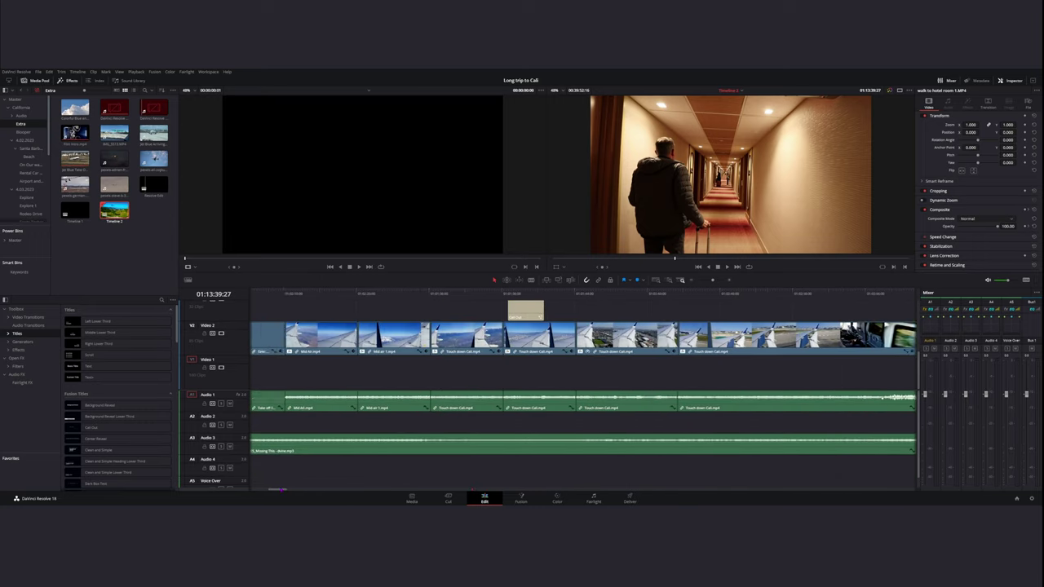
pyautogui.scroll(5, 583, 384)
pyautogui.scroll(-5, 583, 384)
pyautogui.scroll(-5, 583, 384)
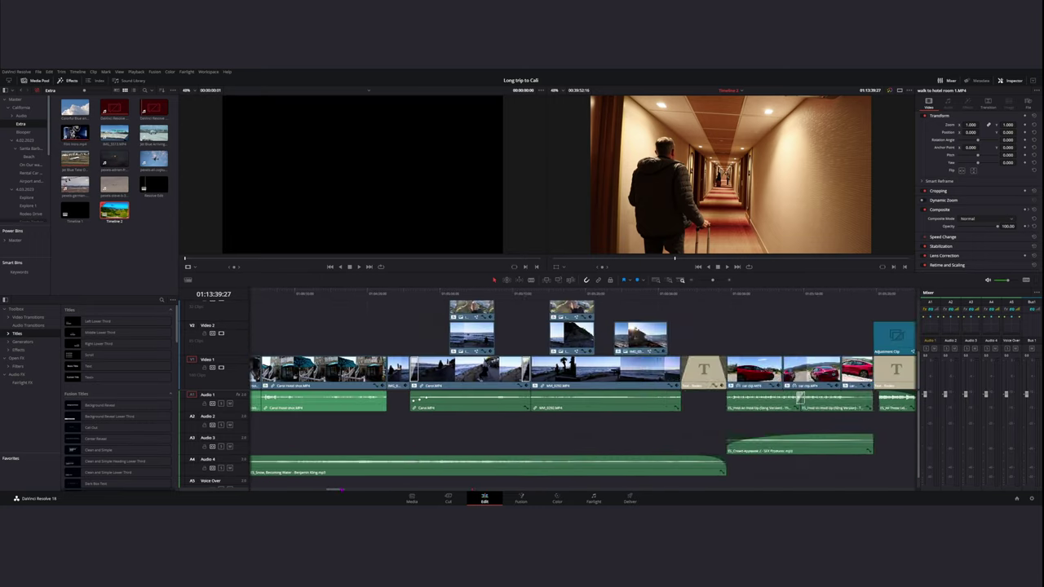
pyautogui.scroll(-5, 583, 383)
pyautogui.scroll(-5, 583, 383)
pyautogui.scroll(-5, 583, 383)
pyautogui.scroll(-5, 583, 383)
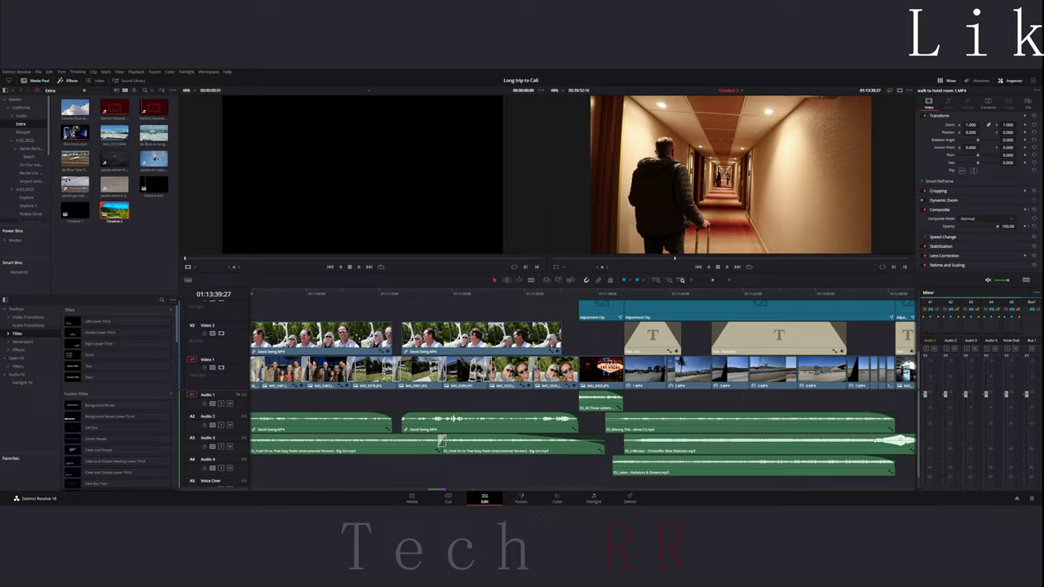
pyautogui.scroll(-5, 583, 383)
pyautogui.scroll(-5, 582, 383)
pyautogui.scroll(-5, 583, 383)
pyautogui.scroll(-5, 583, 383)
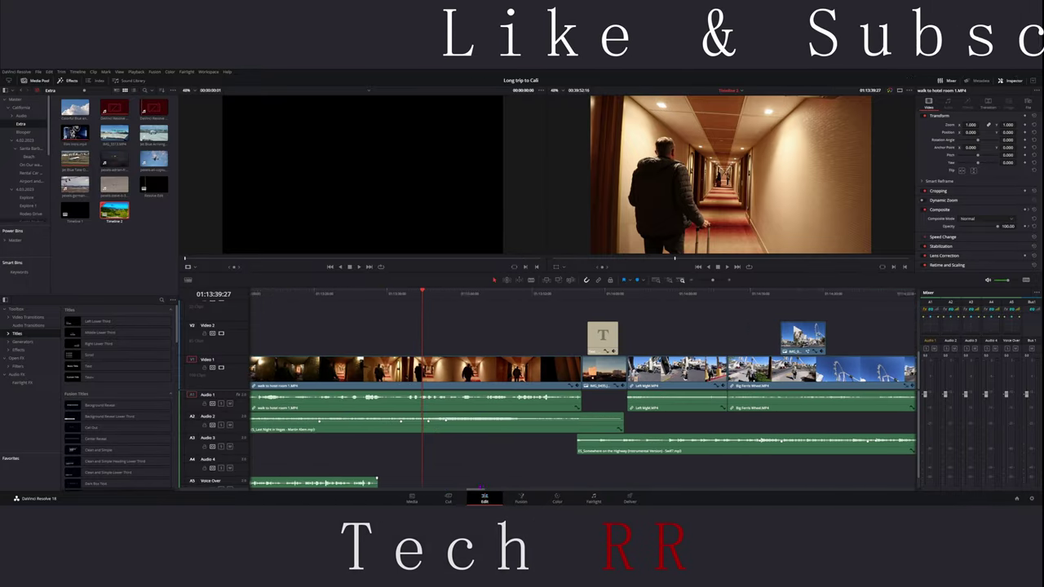
pyautogui.scroll(-5, 583, 383)
pyautogui.scroll(-5, 583, 383)
pyautogui.scroll(-5, 583, 383)
pyautogui.scroll(-5, 583, 383)
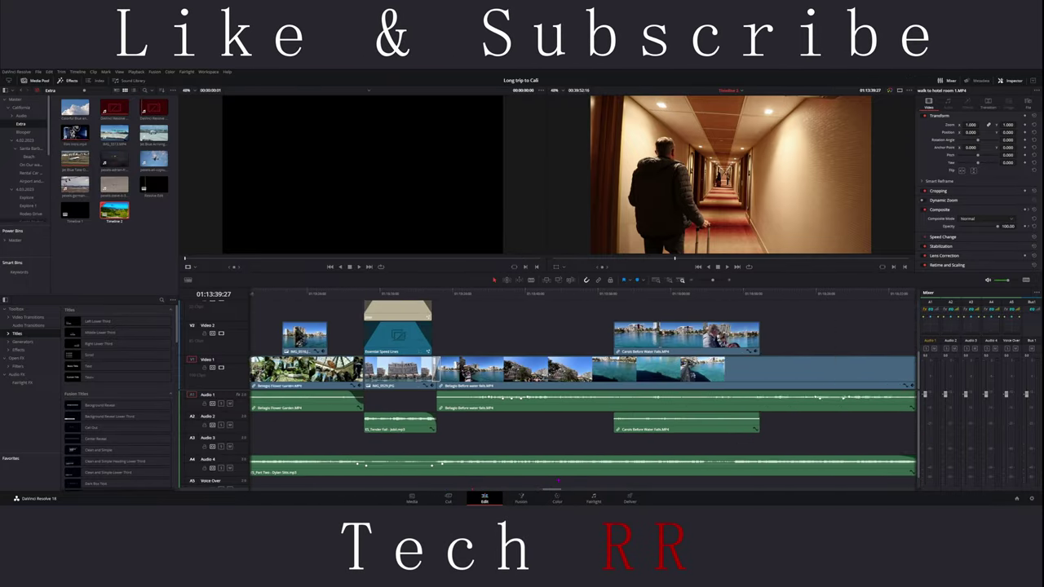
pyautogui.scroll(-5, 582, 383)
pyautogui.scroll(-5, 583, 383)
pyautogui.scroll(-5, 583, 383)
pyautogui.scroll(-5, 583, 383)
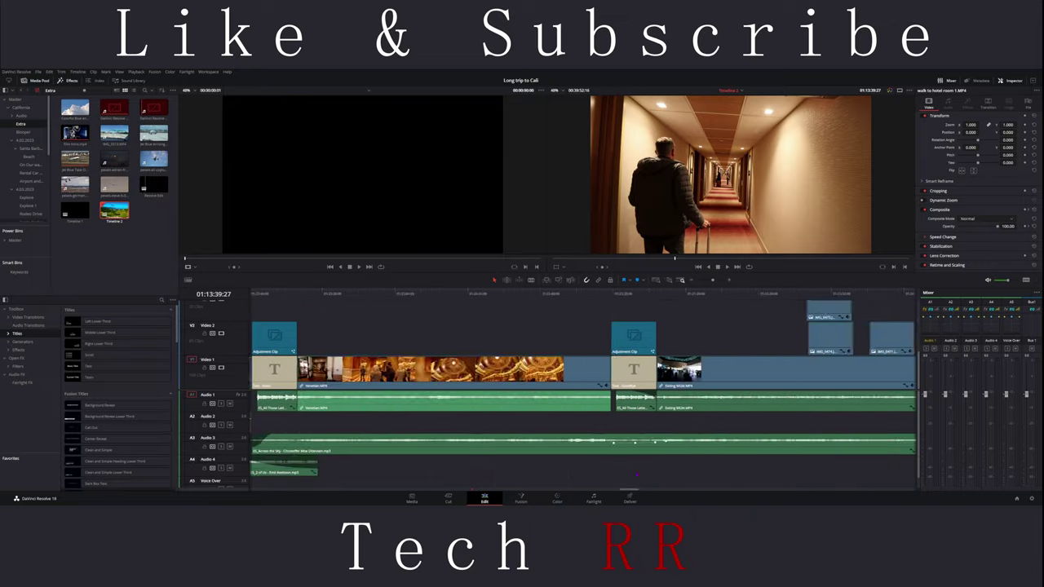
pyautogui.scroll(-5, 582, 383)
pyautogui.scroll(-5, 583, 383)
pyautogui.scroll(-5, 583, 383)
pyautogui.scroll(-5, 583, 383)
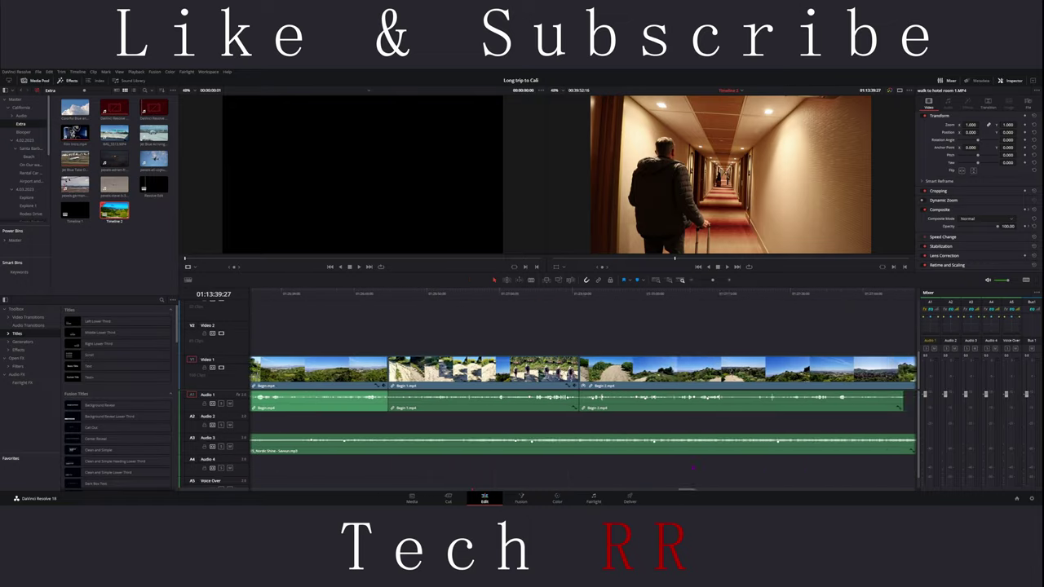
pyautogui.scroll(-5, 583, 383)
pyautogui.scroll(-5, 583, 383)
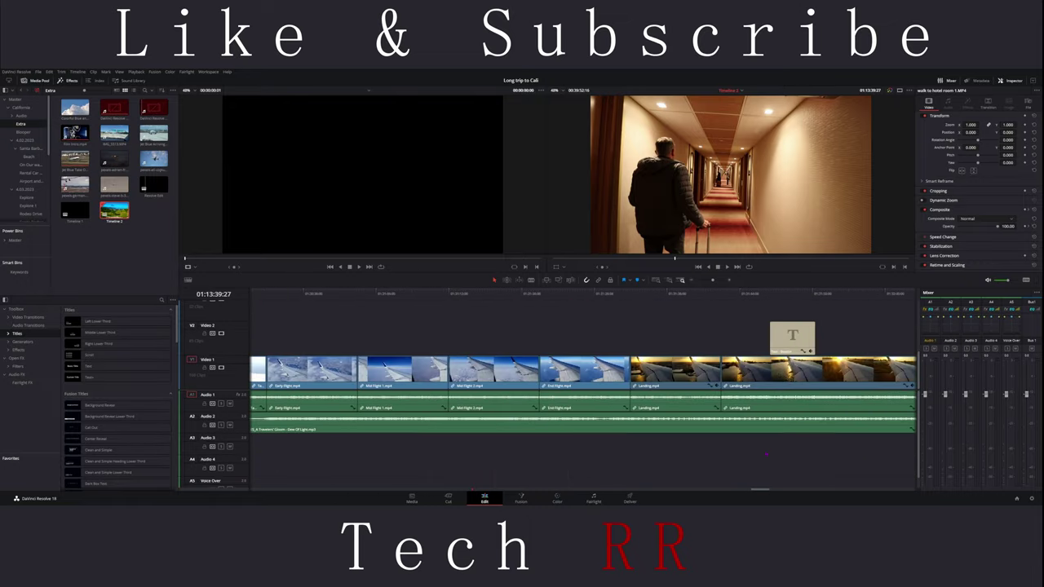
pyautogui.scroll(-5, 583, 383)
pyautogui.scroll(-5, 583, 383)
pyautogui.scroll(-5, 583, 383)
pyautogui.scroll(-3, 583, 383)
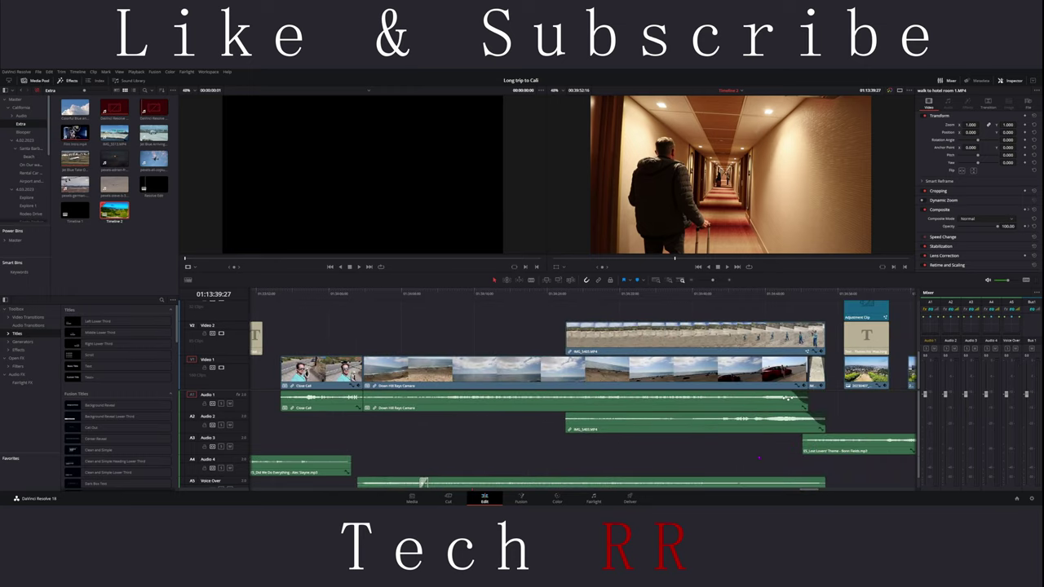
pyautogui.scroll(-5, 583, 383)
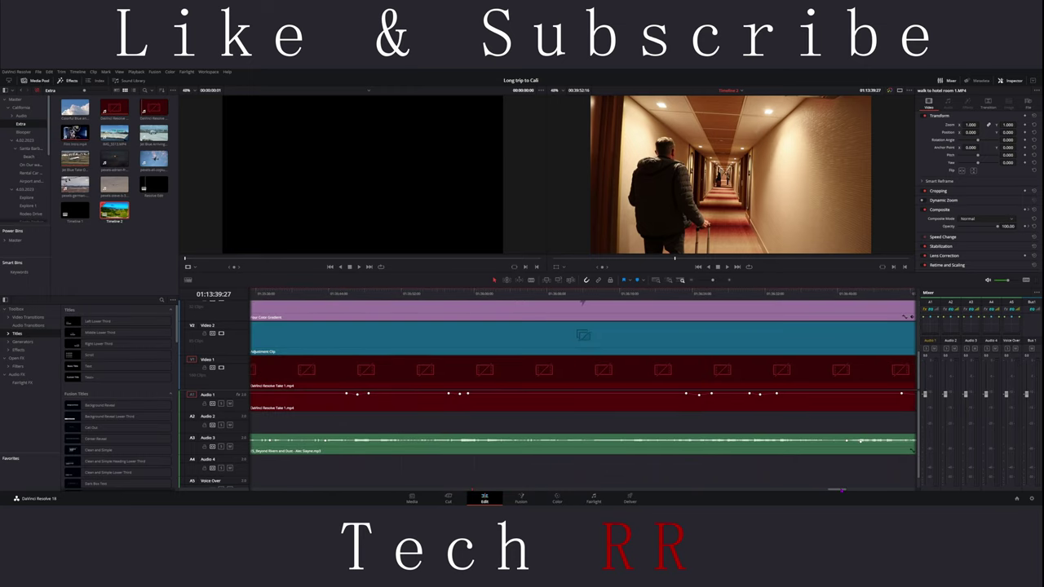
pyautogui.scroll(-5, 583, 383)
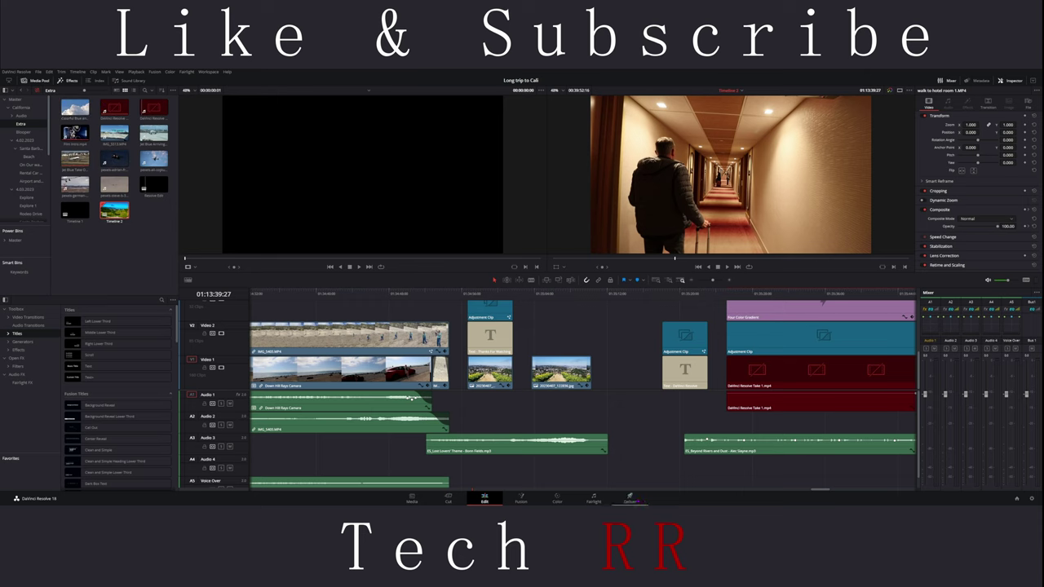
pyautogui.scroll(5, 583, 383)
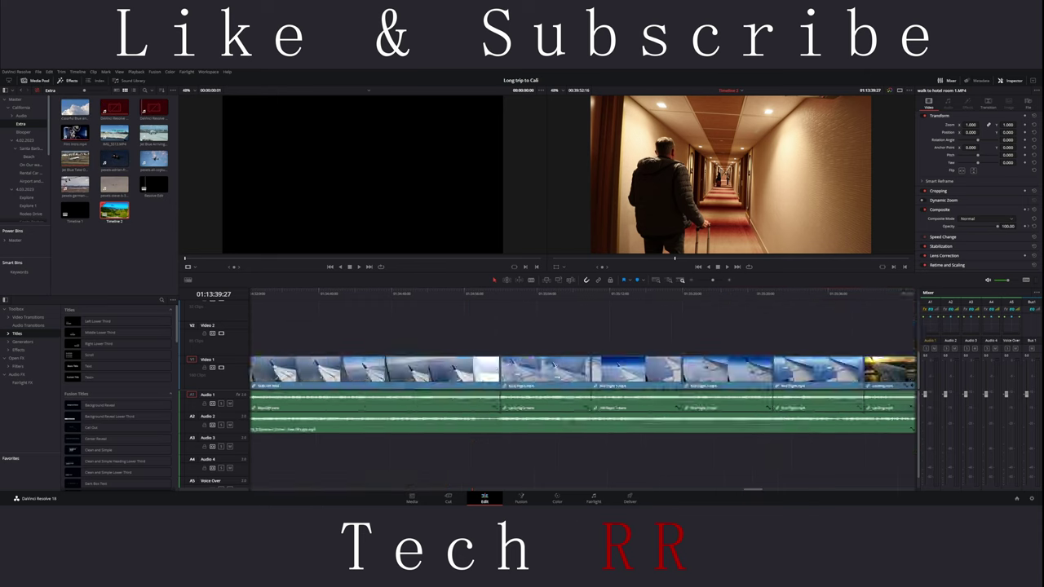
pyautogui.scroll(5, 583, 383)
pyautogui.scroll(5, 583, 384)
pyautogui.scroll(5, 582, 383)
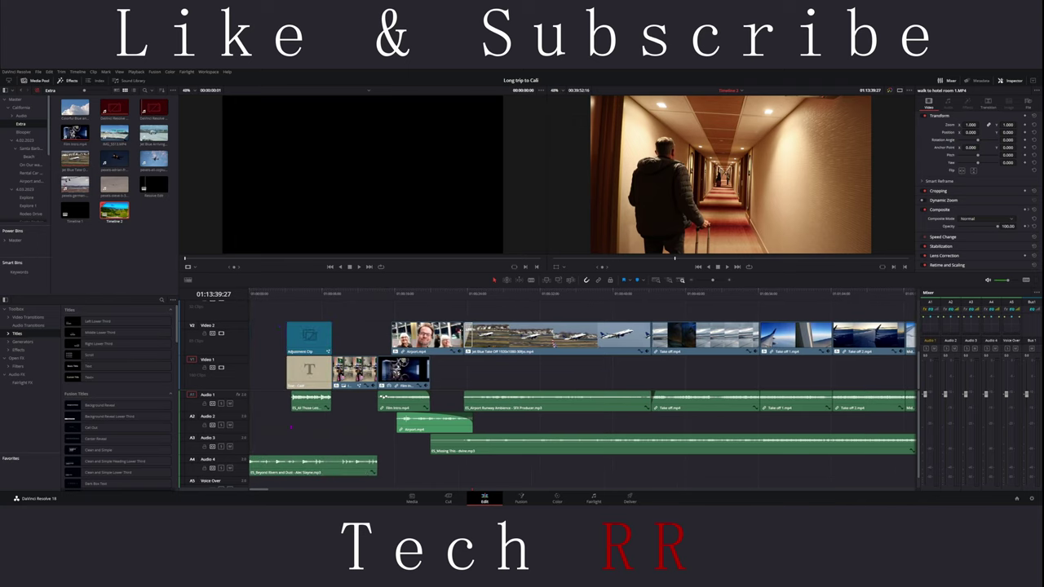
# Step: Set Timeline 2's out point at 01:35:13:07
pyautogui.press('Home')
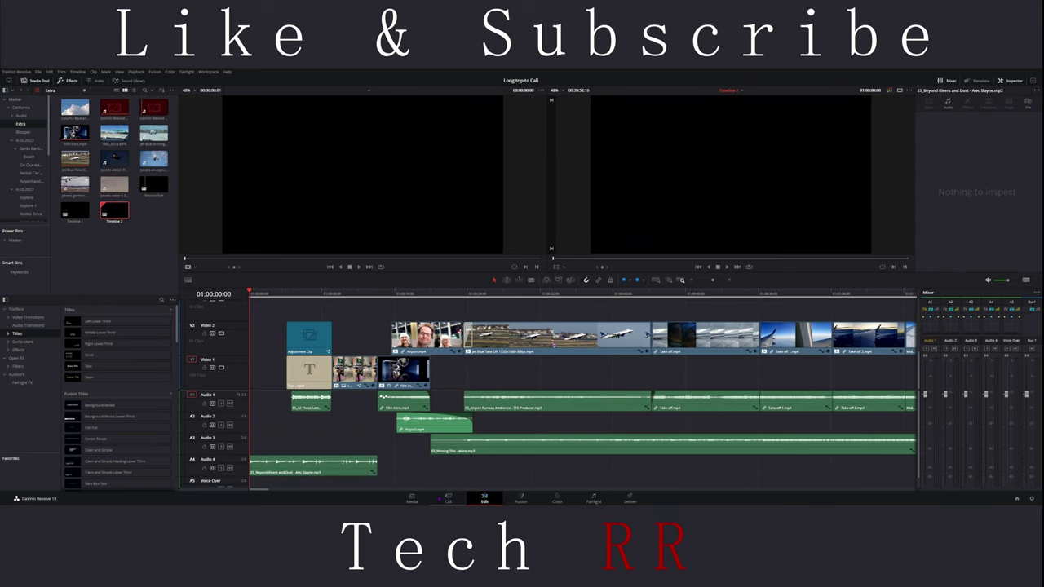
pyautogui.scroll(-5, 583, 383)
pyautogui.scroll(-5, 583, 383)
pyautogui.scroll(-5, 583, 383)
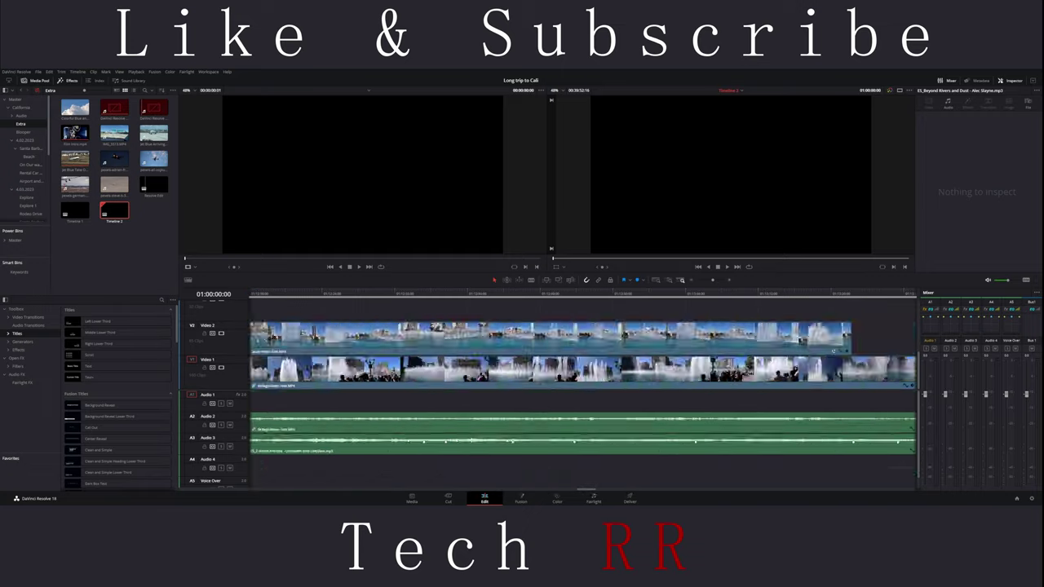
pyautogui.scroll(-5, 583, 383)
pyautogui.scroll(-5, 583, 383)
pyautogui.scroll(-3, 582, 383)
pyautogui.scroll(-5, 583, 383)
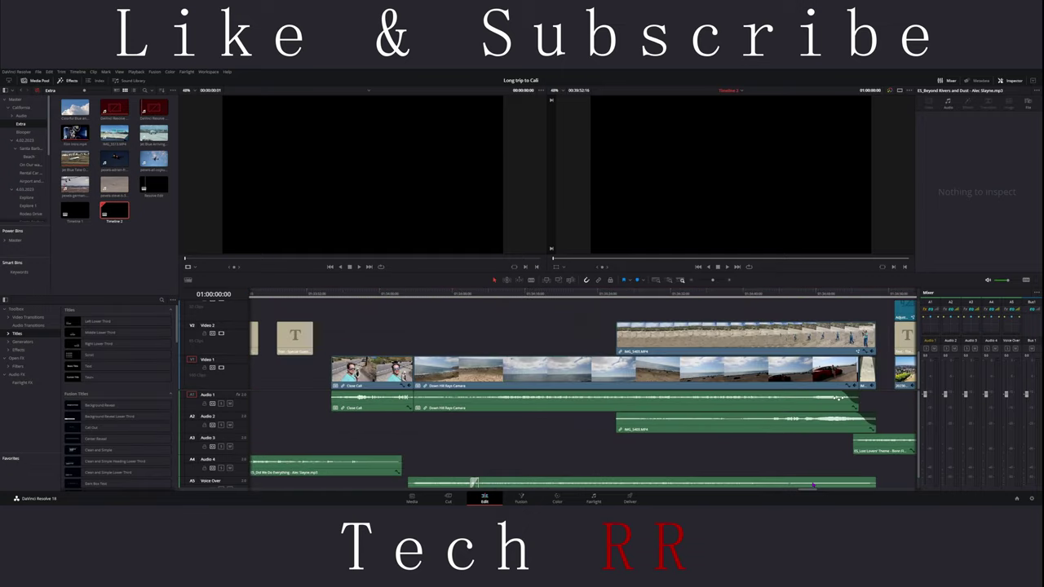
pyautogui.scroll(-5, 583, 383)
pyautogui.scroll(-5, 583, 384)
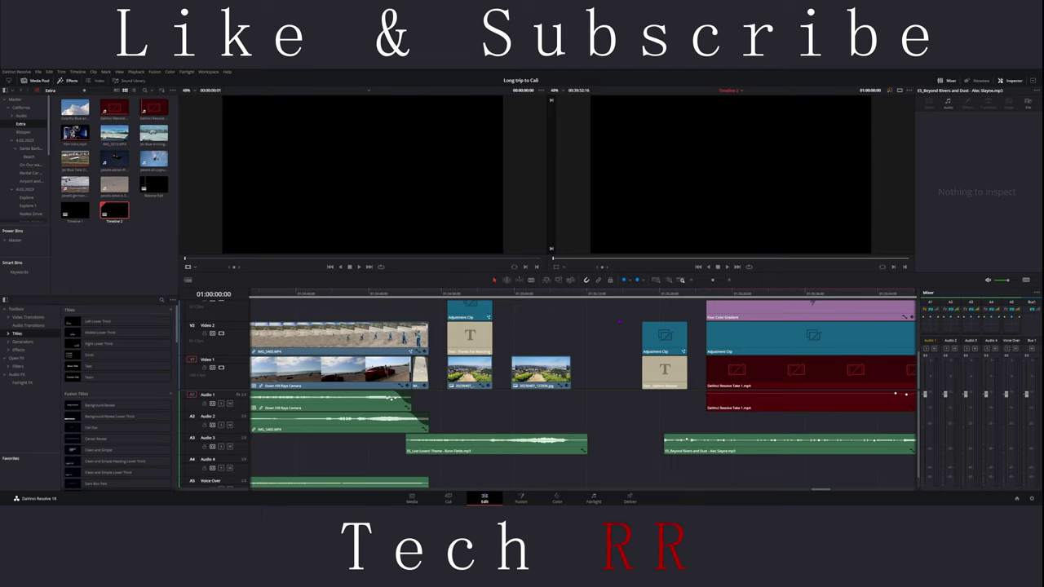
pyautogui.click(599, 295)
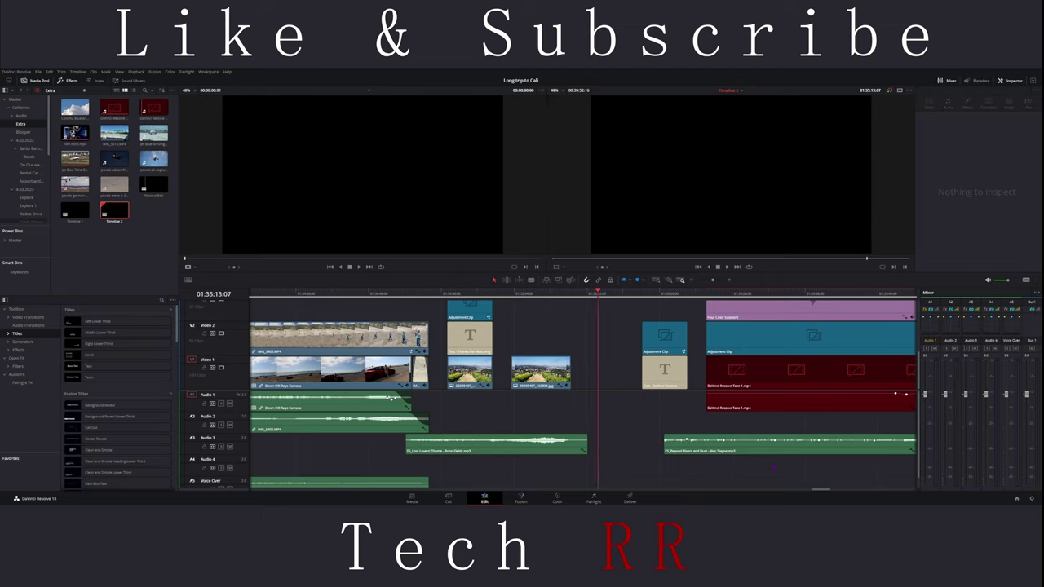
pyautogui.press('o')
# Step: On the Deliver page, queue Timeline 2 as Test 4 in H.265 with NVIDIA encoding
pyautogui.click(630, 497)
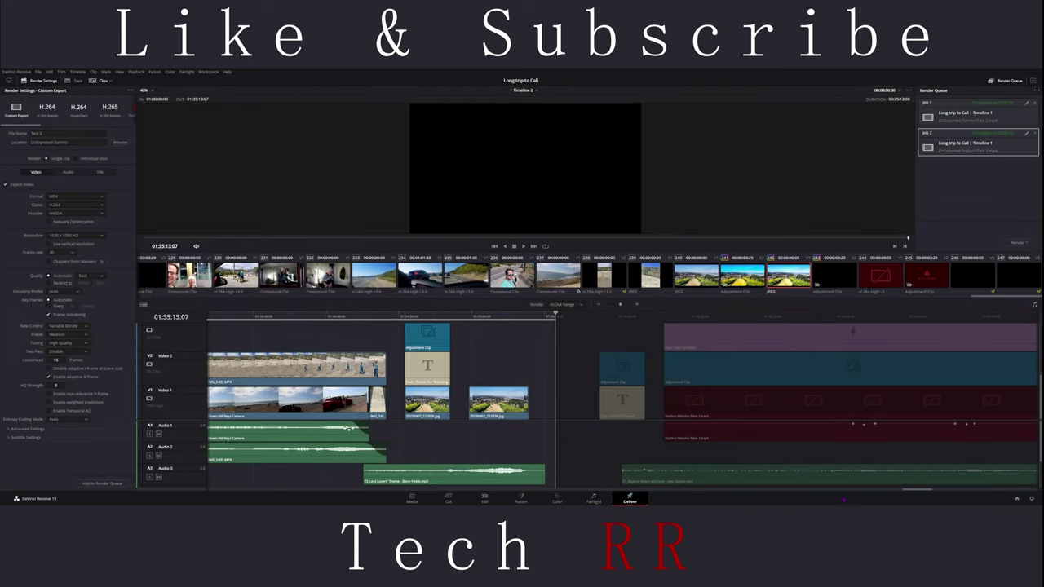
pyautogui.scroll(10, 620, 399)
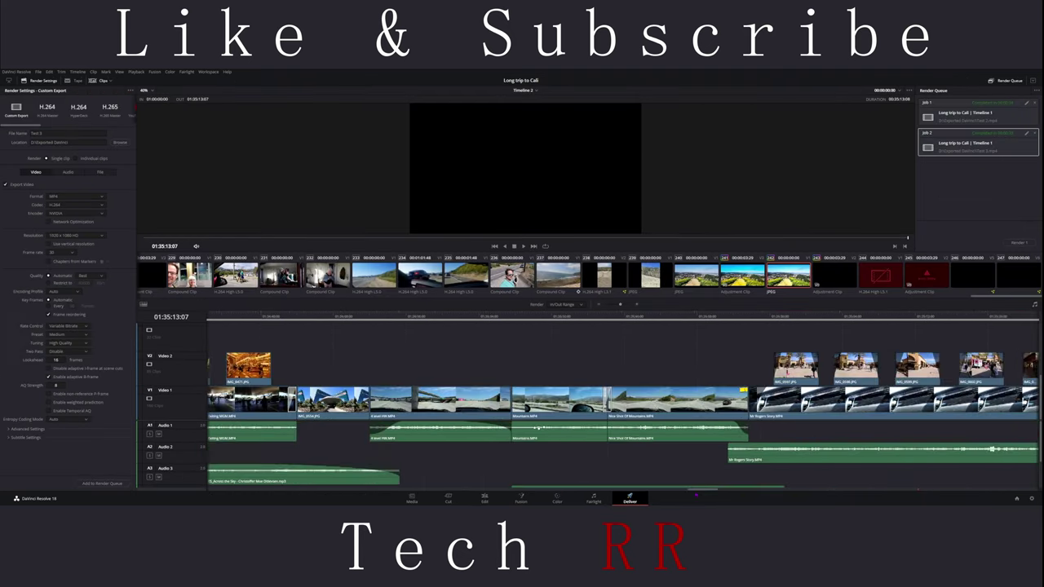
pyautogui.scroll(10, 620, 399)
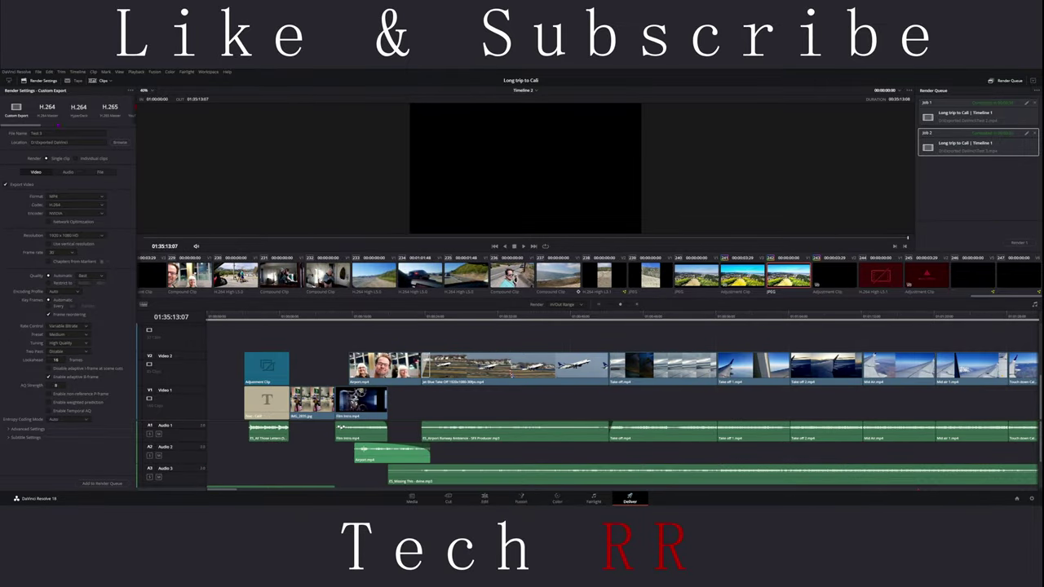
pyautogui.doubleClick(43, 133)
pyautogui.click(103, 205)
pyautogui.write('4')
pyautogui.click(55, 225)
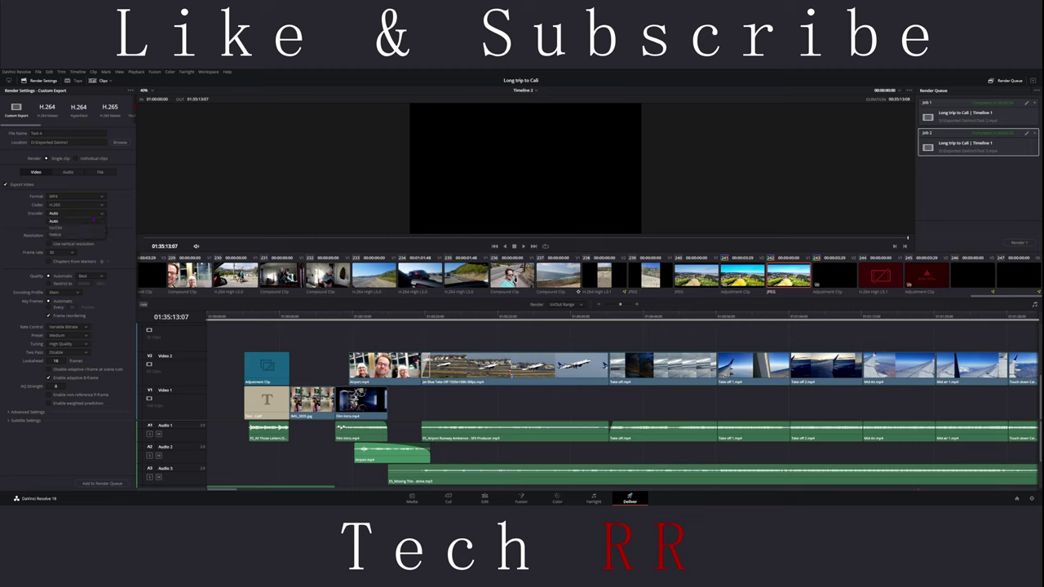
pyautogui.click(56, 227)
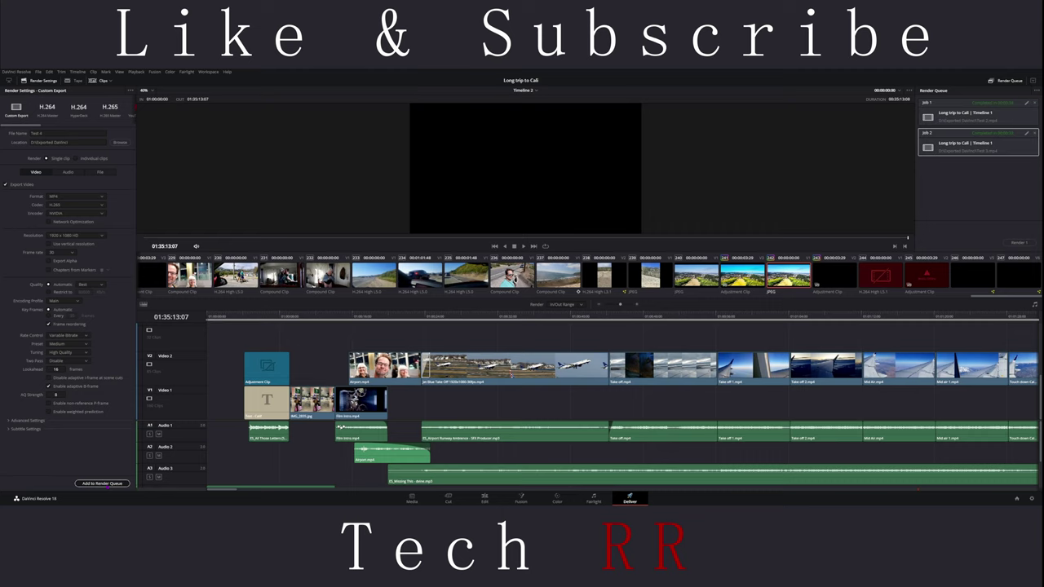
pyautogui.click(101, 483)
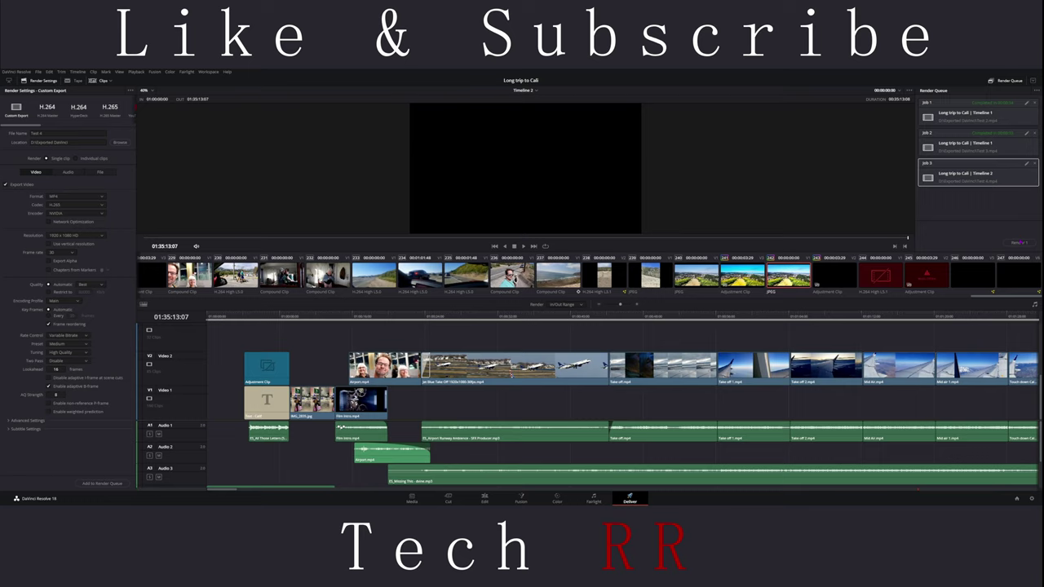
# Step: Render All to render the Test 4 job for Timeline 2
pyautogui.click(1017, 242)
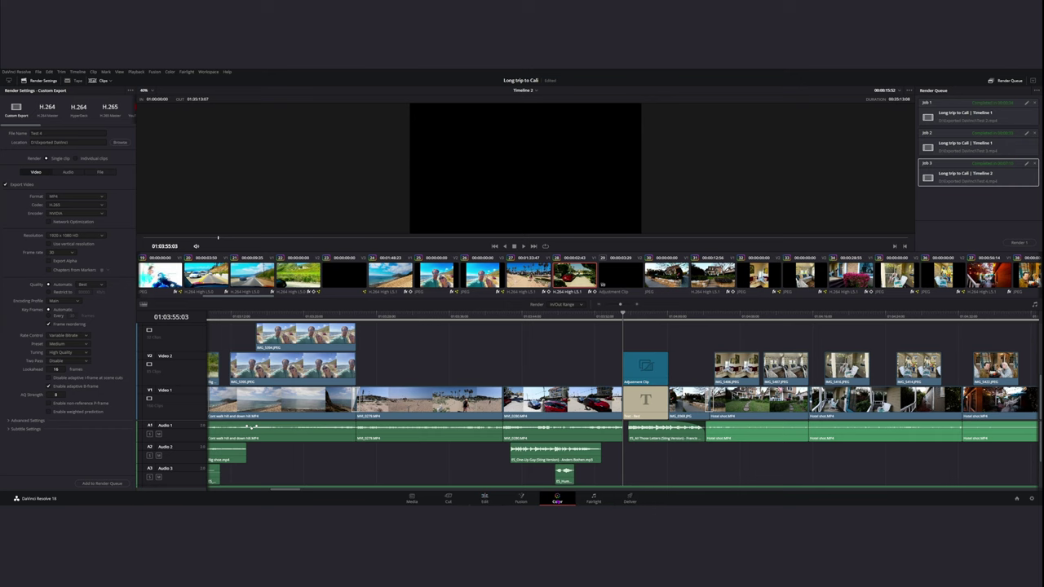
# Step: Switch to the Color page and scrub Timeline 2 to a mid-clip frame for playback
pyautogui.click(556, 498)
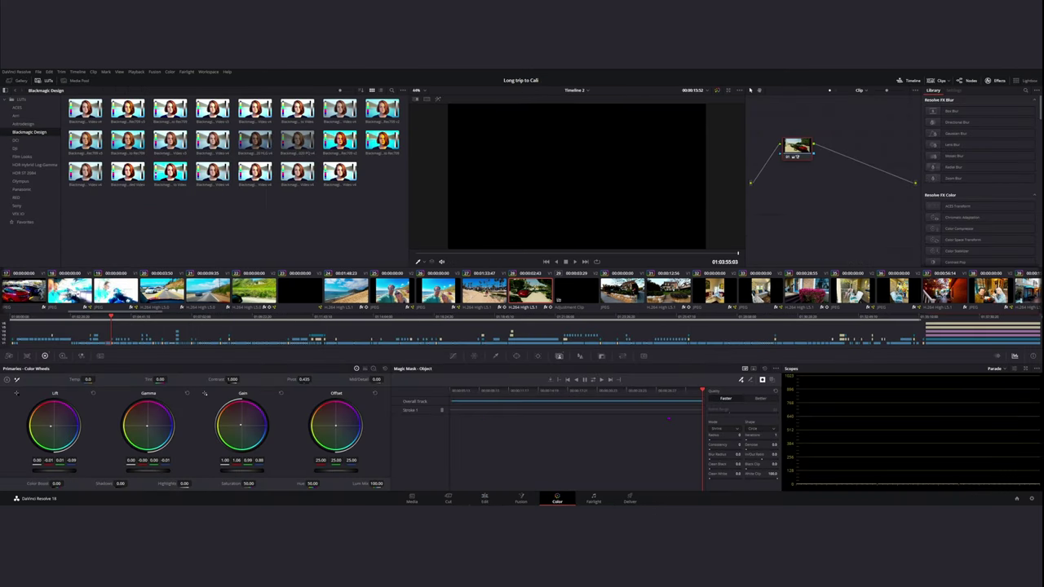
pyautogui.moveTo(702, 392); pyautogui.dragTo(450, 391)
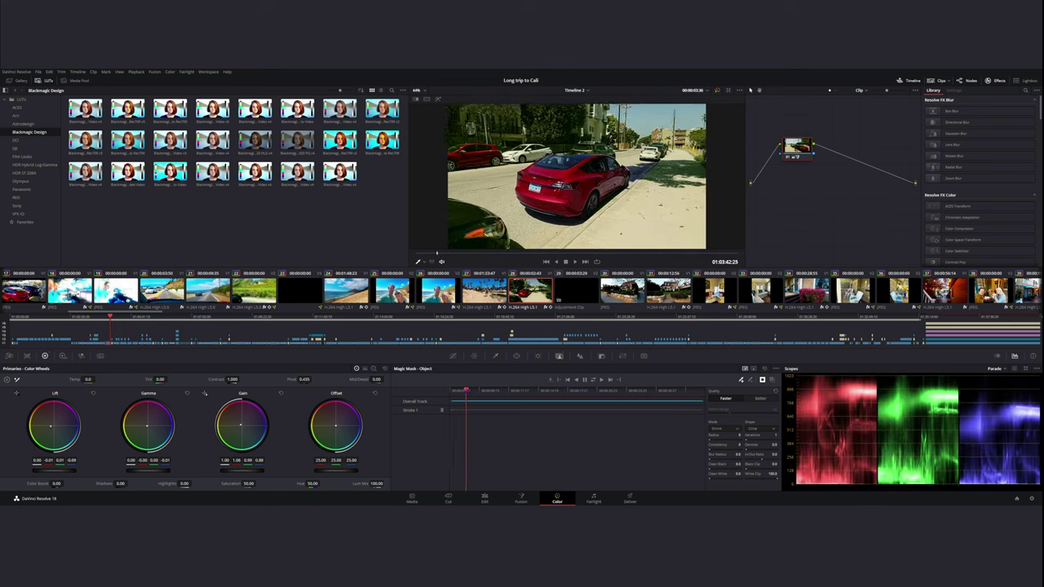